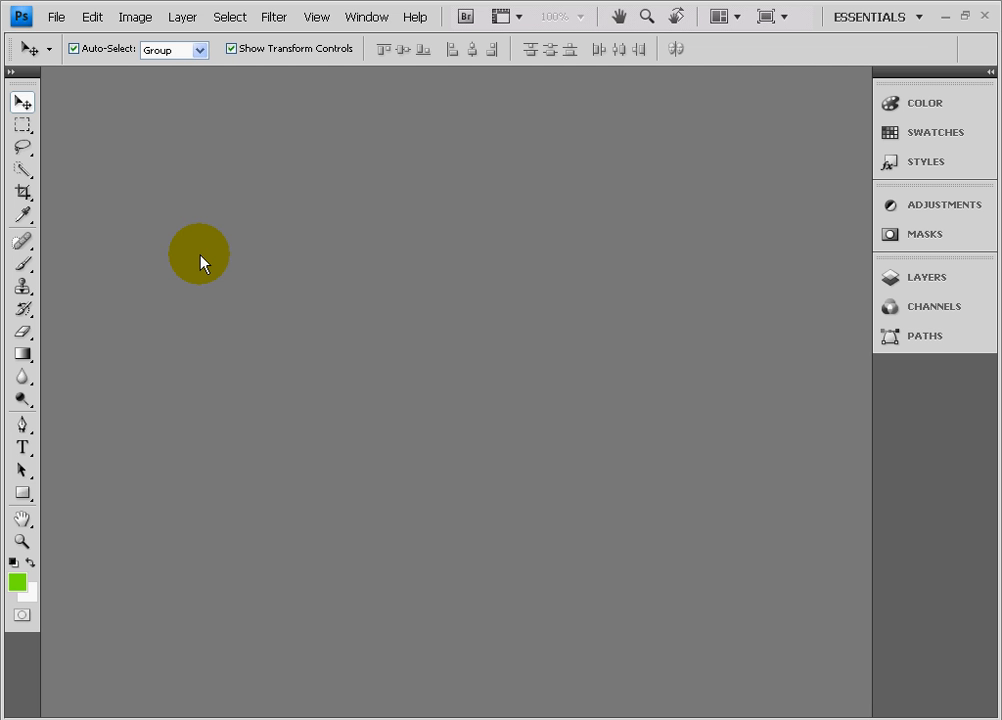
# Step: Create a new document named "warp image" with the Web preset at 1280 x 1024 pixels and a white background
pyautogui.click(55, 22)
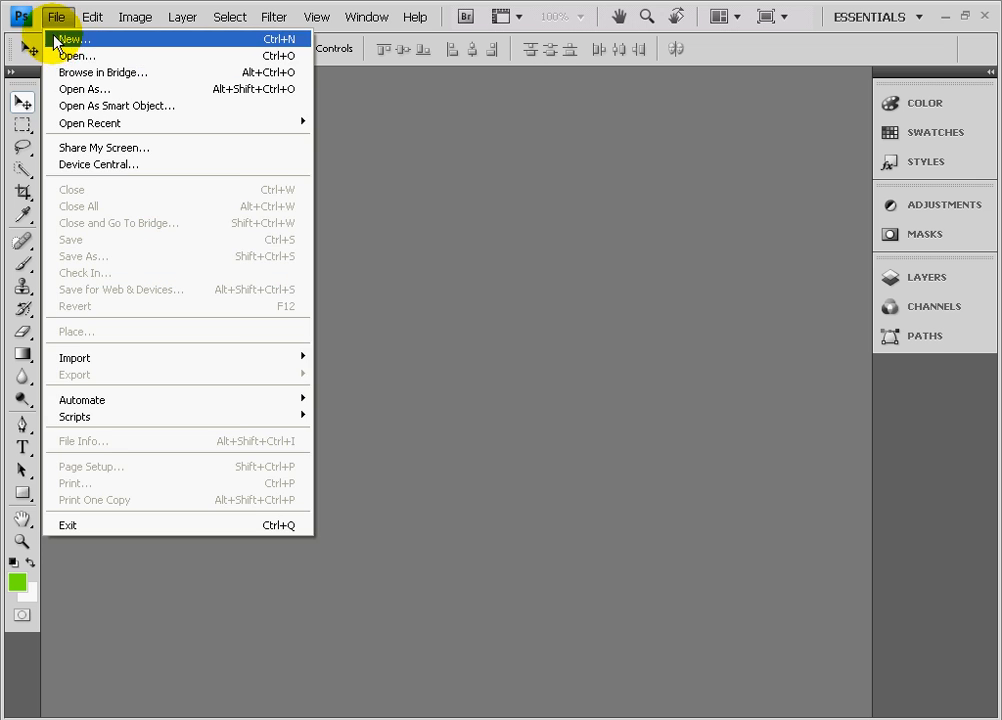
pyautogui.click(60, 40)
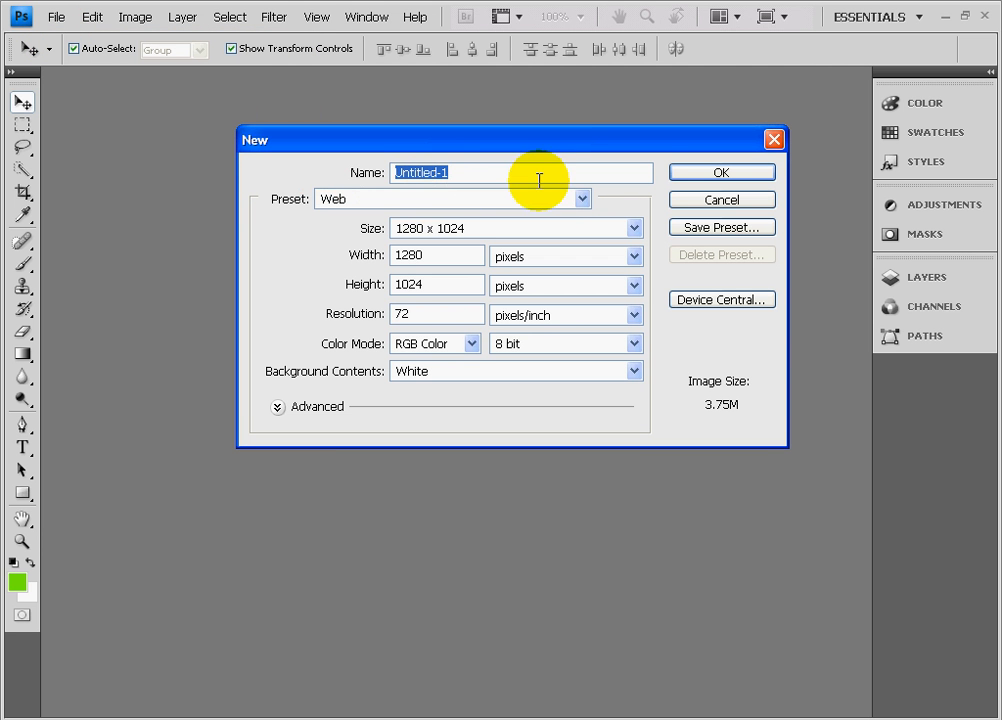
pyautogui.moveTo(405, 140); pyautogui.dragTo(318, 135)
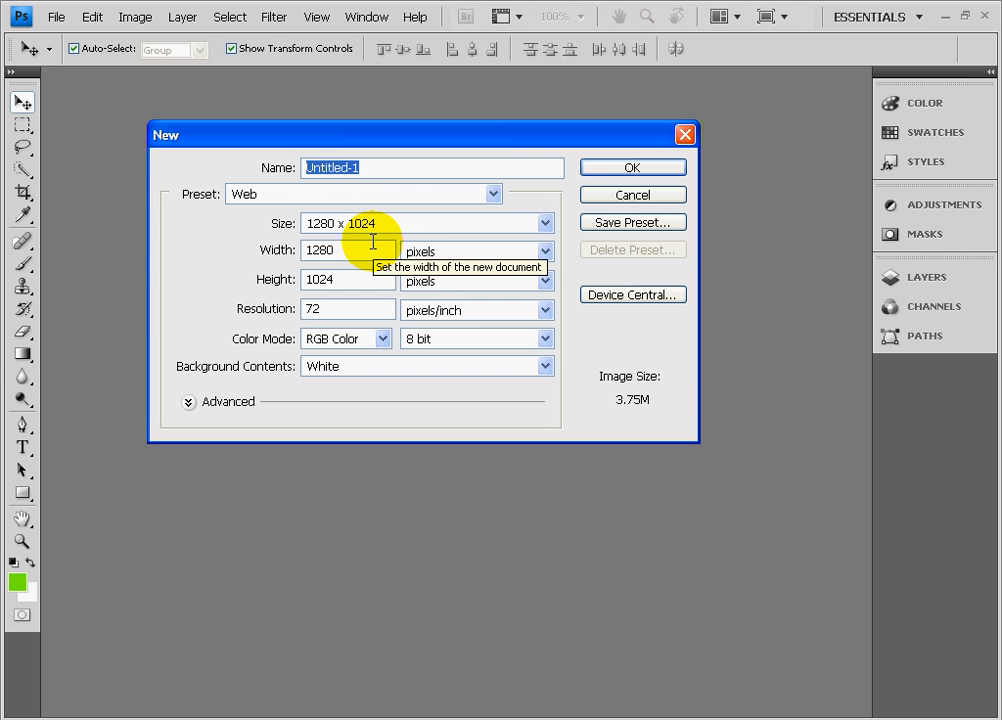
pyautogui.write('warp image')
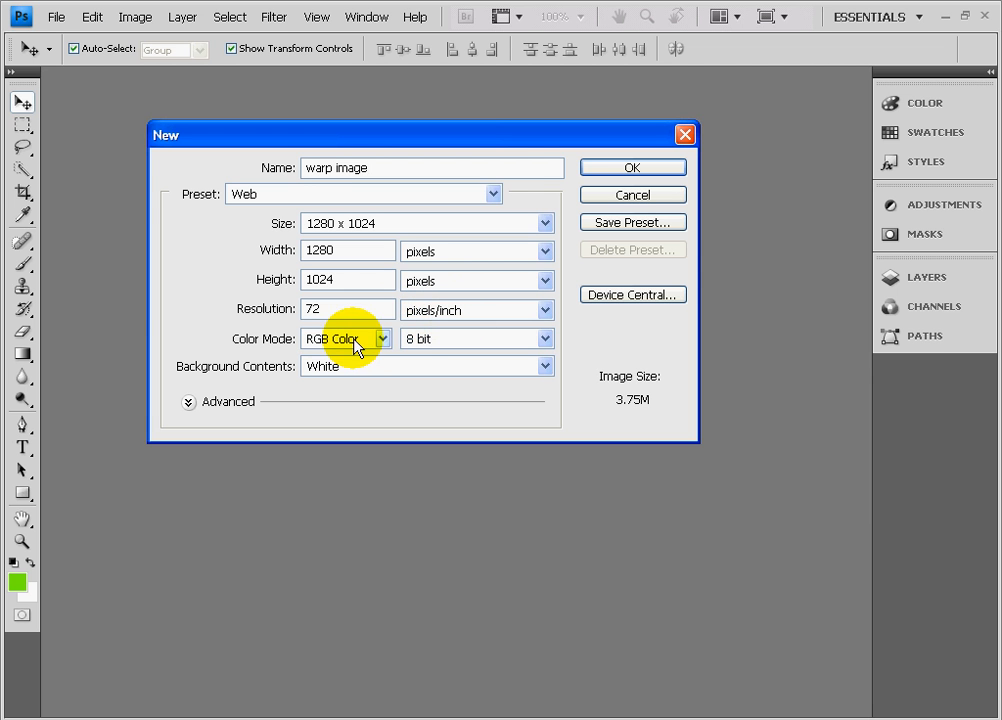
pyautogui.click(632, 170)
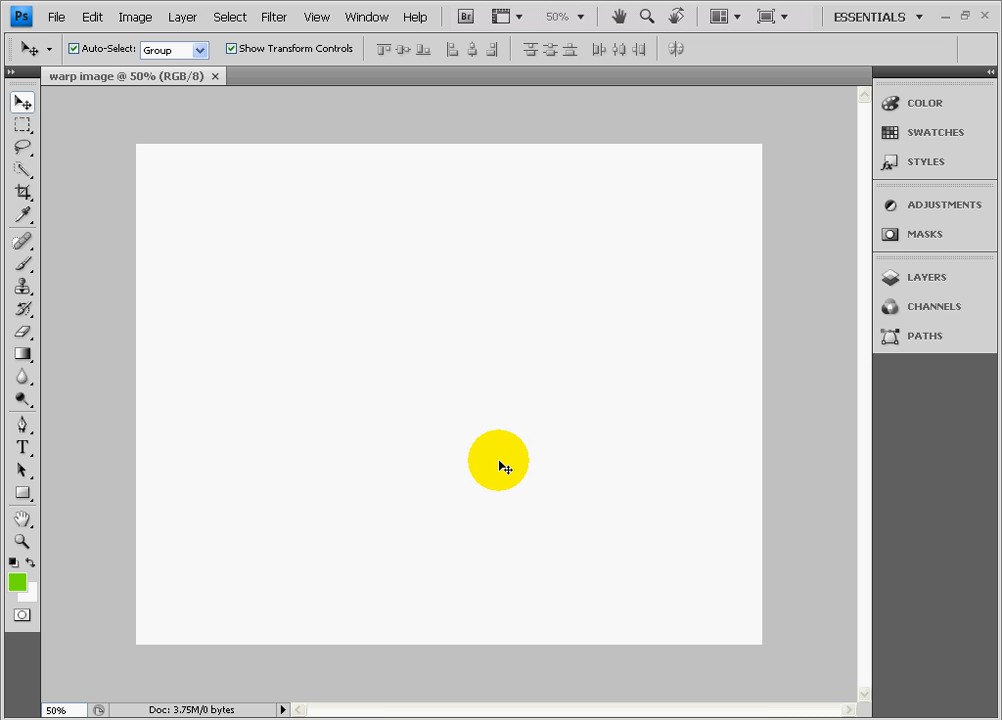
# Step: Draw a large green rectangle across the middle of the canvas with the Rectangle tool
pyautogui.click(37, 496)
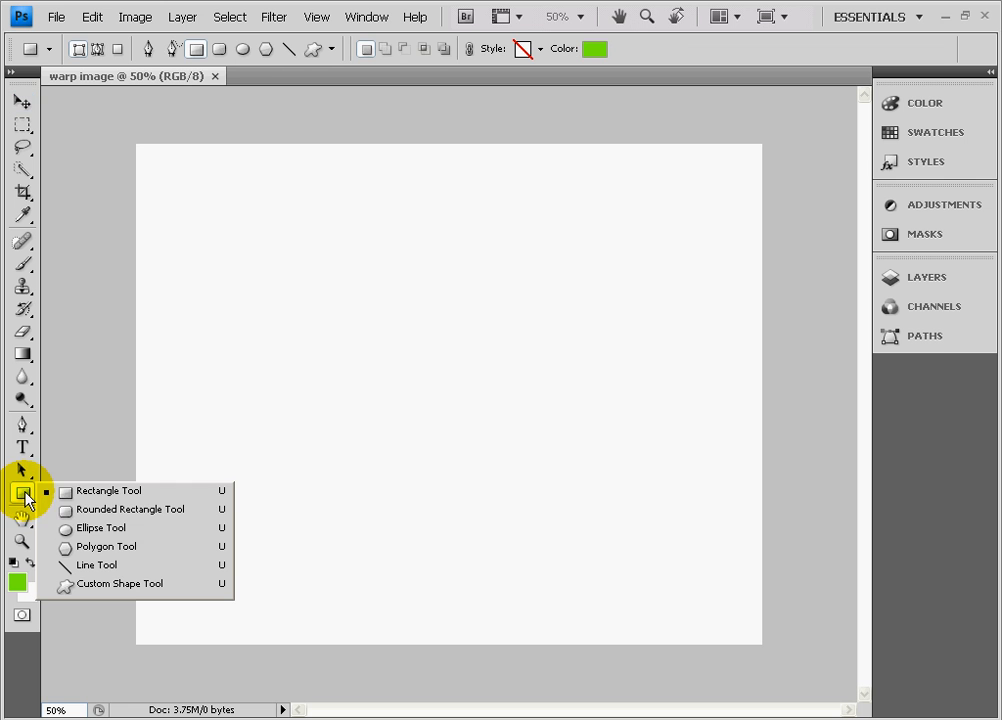
pyautogui.click(90, 497)
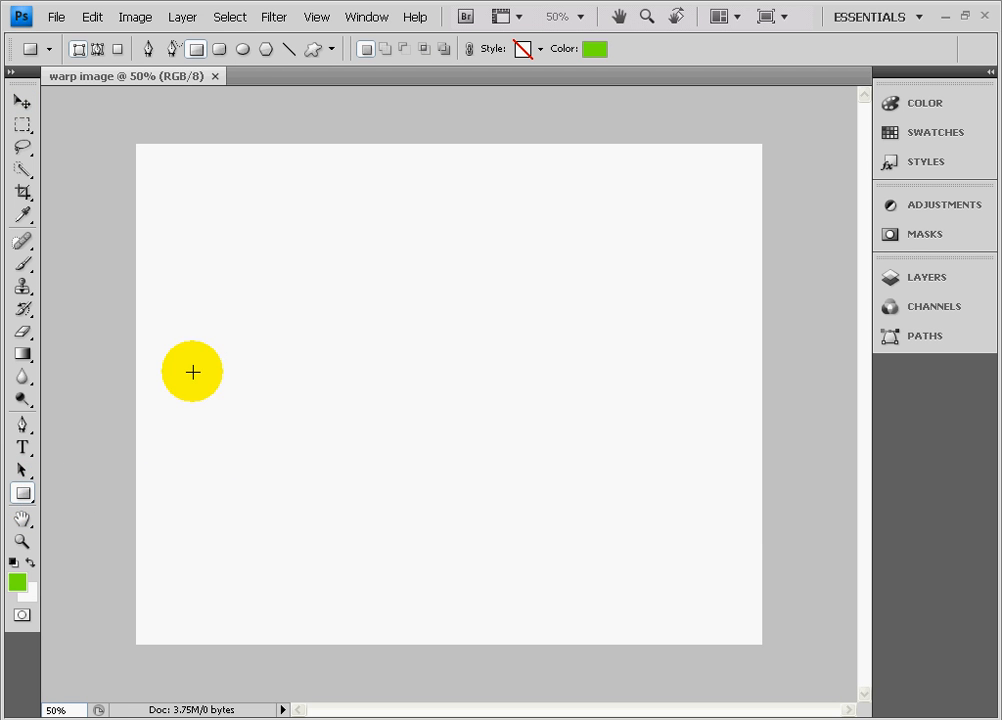
pyautogui.moveTo(187, 255); pyautogui.dragTo(730, 567)
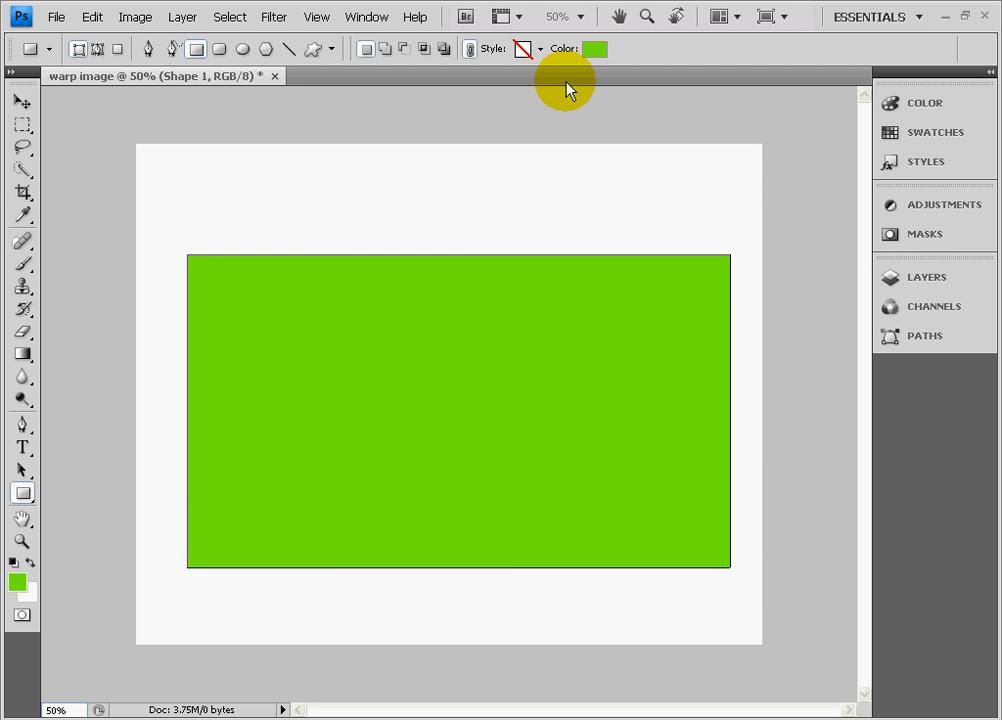
# Step: Rasterize the rectangle's shape layer
pyautogui.click(922, 285)
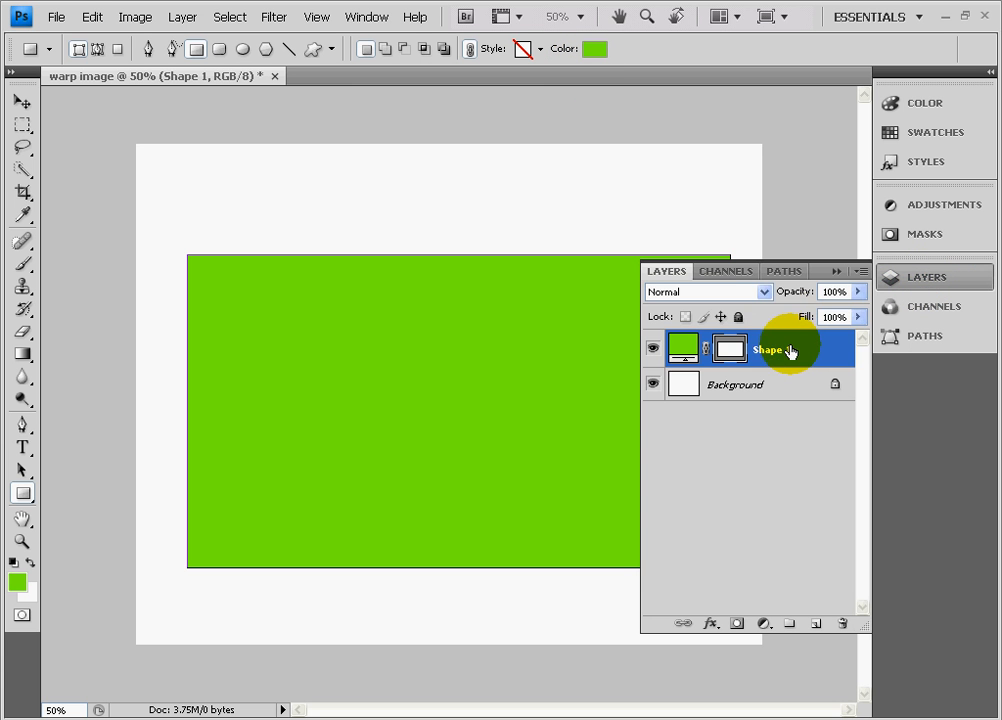
pyautogui.rightClick(790, 352)
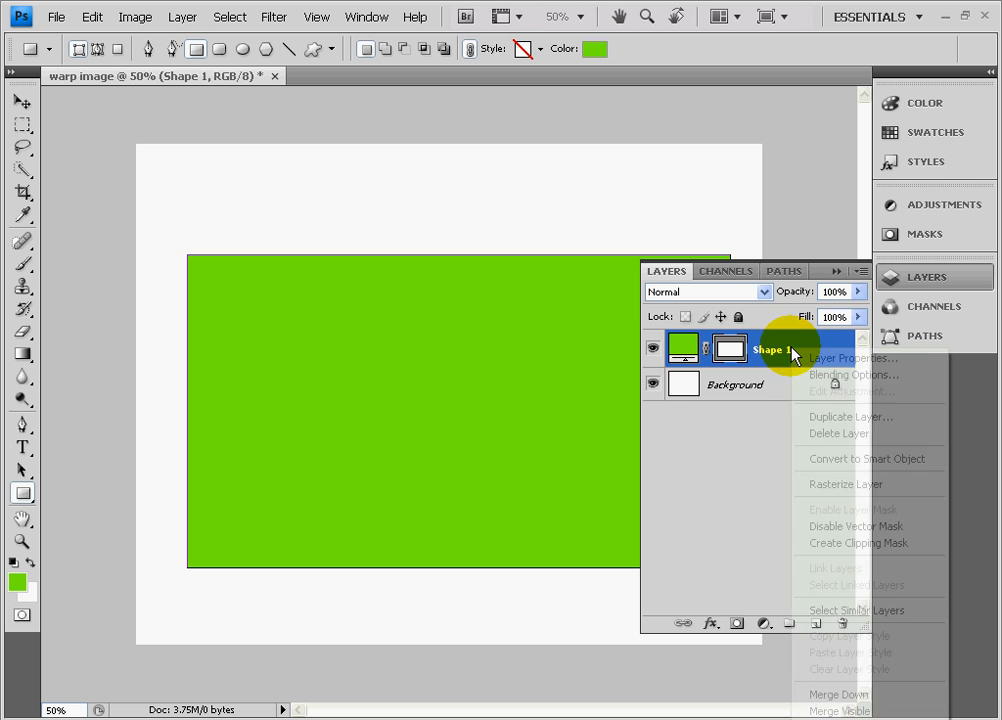
pyautogui.click(828, 484)
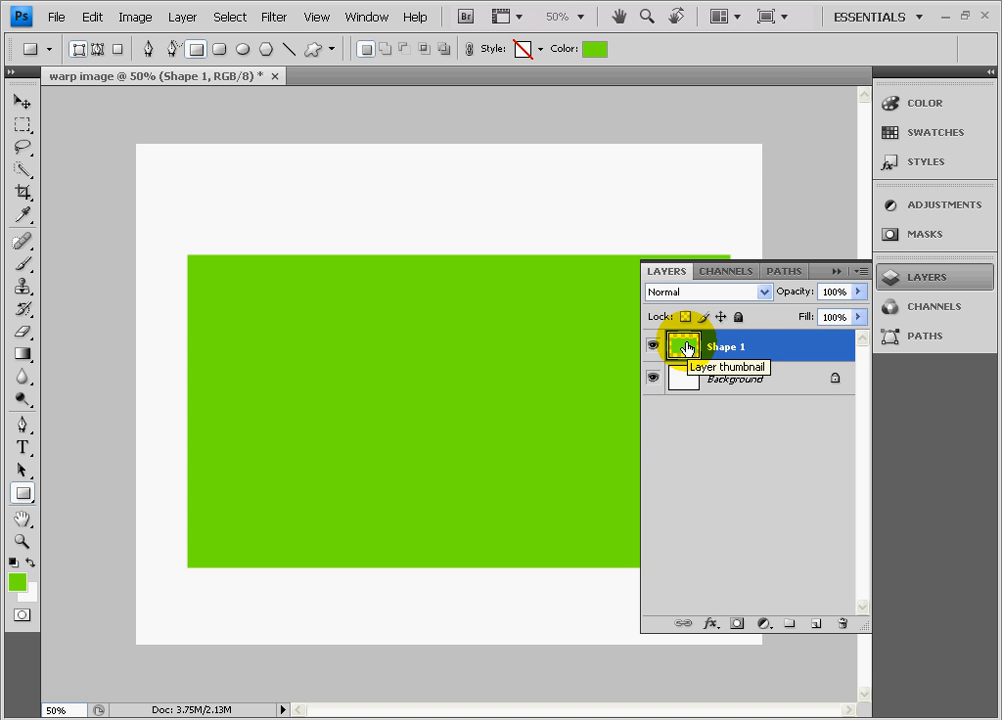
# Step: Round the rectangle's corners by smoothing its selection with a 15-pixel sample radius, deleting the area outside it and deselecting
pyautogui.keyDown('ctrl'); pyautogui.click(687, 348); pyautogui.keyUp('ctrl')
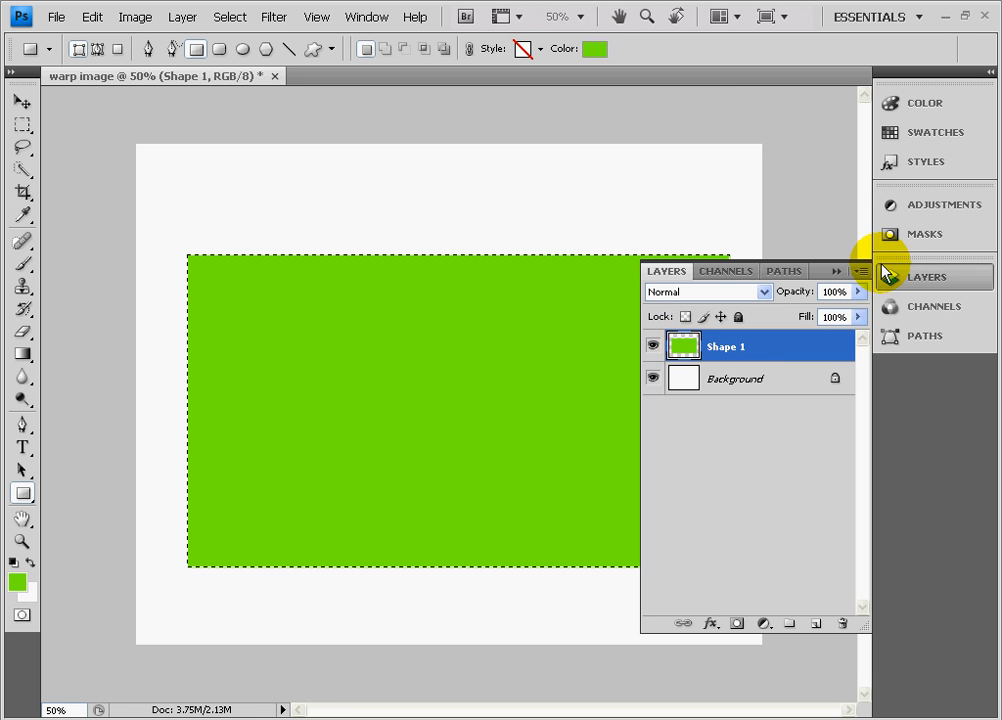
pyautogui.click(836, 270)
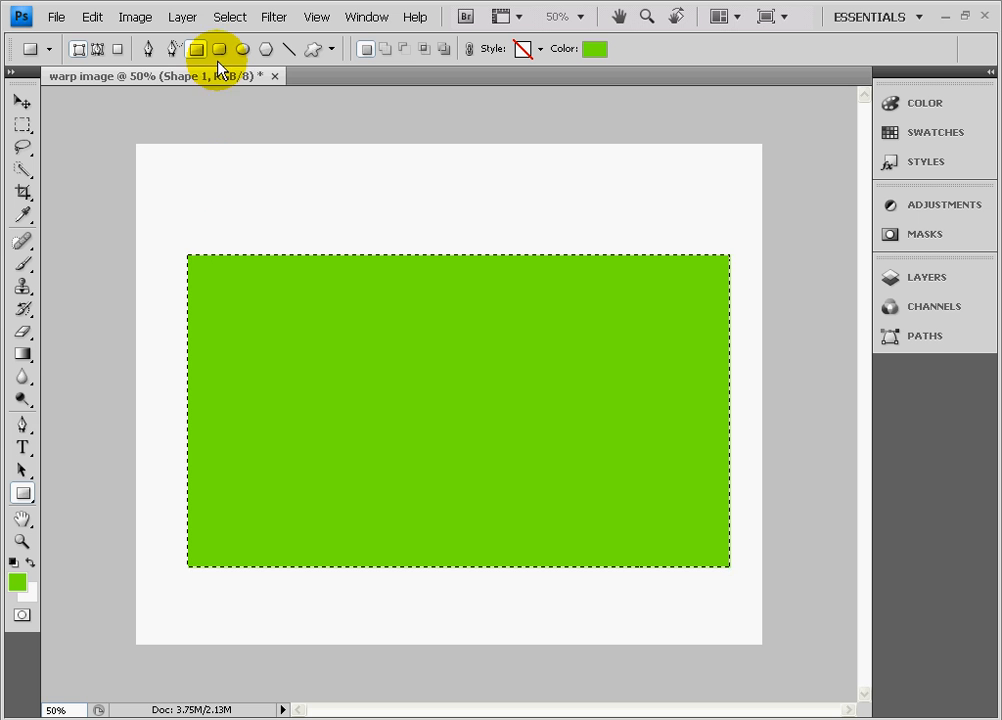
pyautogui.click(230, 24)
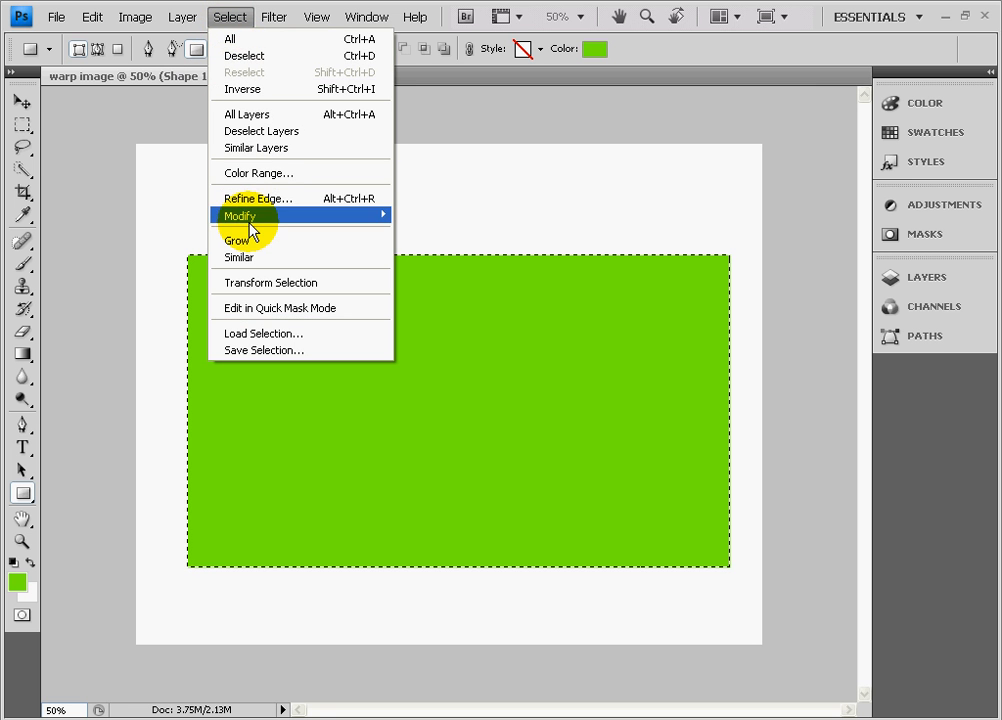
pyautogui.moveTo(250, 222)
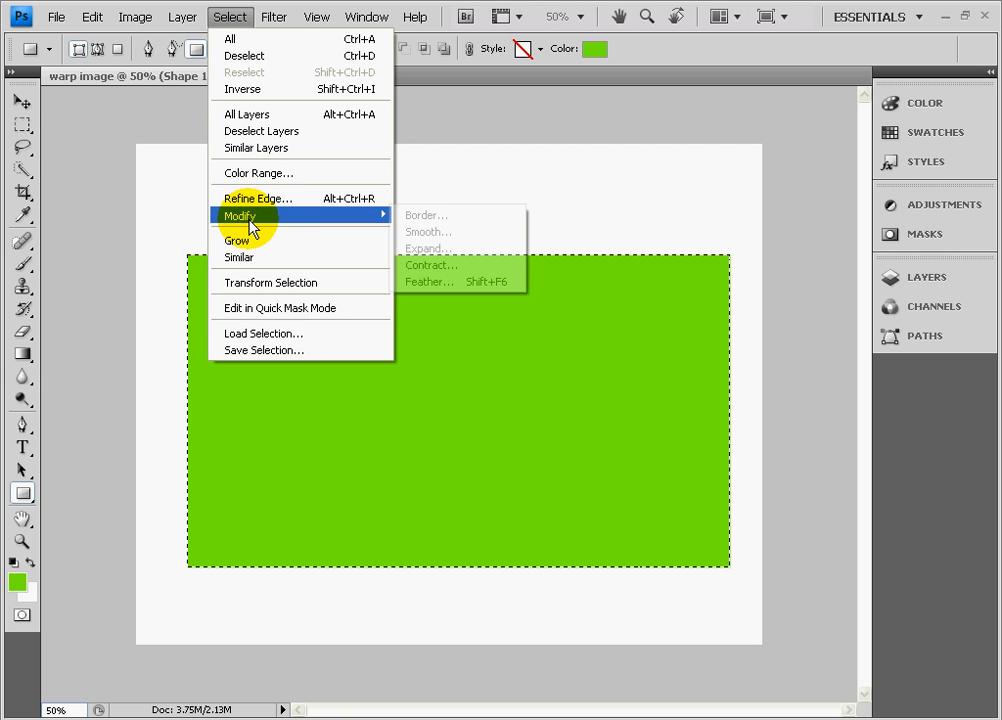
pyautogui.click(440, 235)
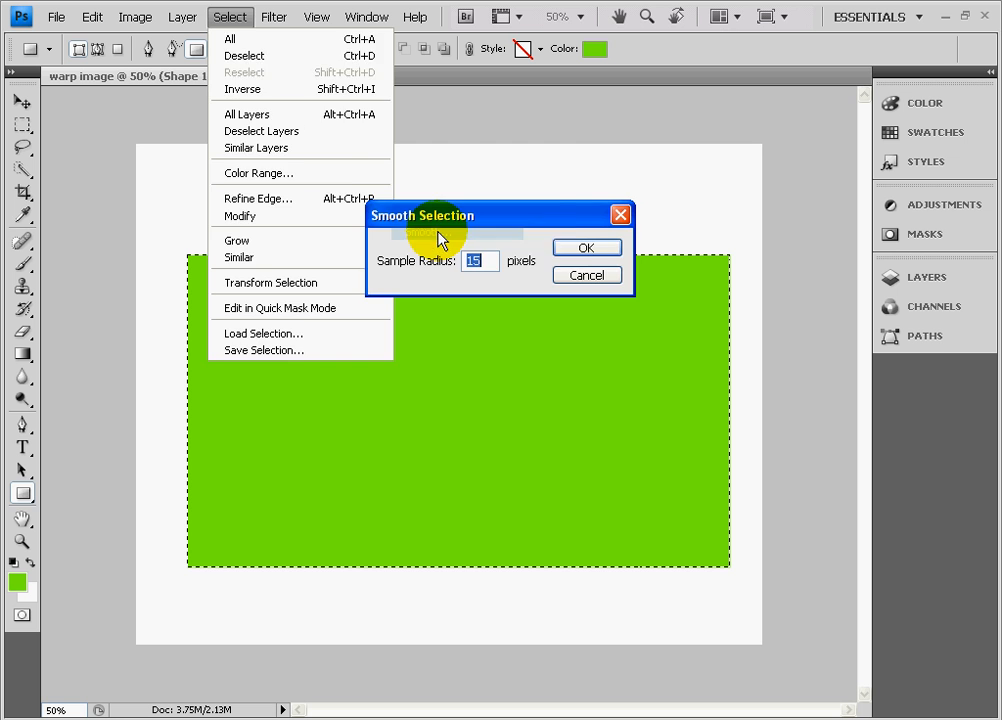
pyautogui.click(580, 249)
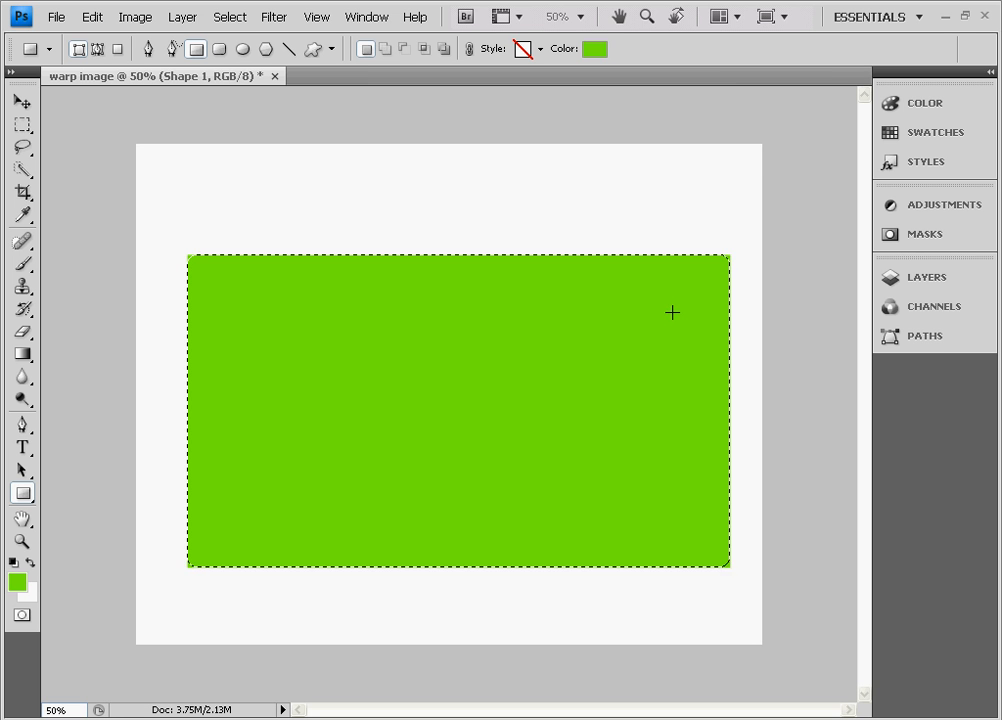
pyautogui.hotkey('ctrl', 'a')
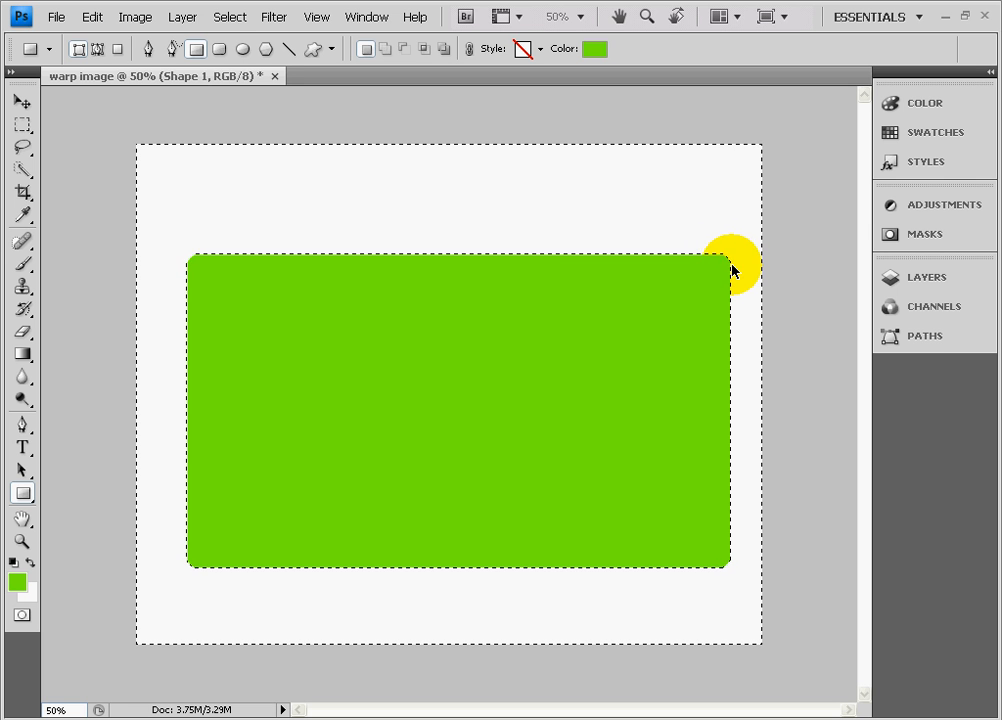
pyautogui.hotkey('ctrl', 'd')
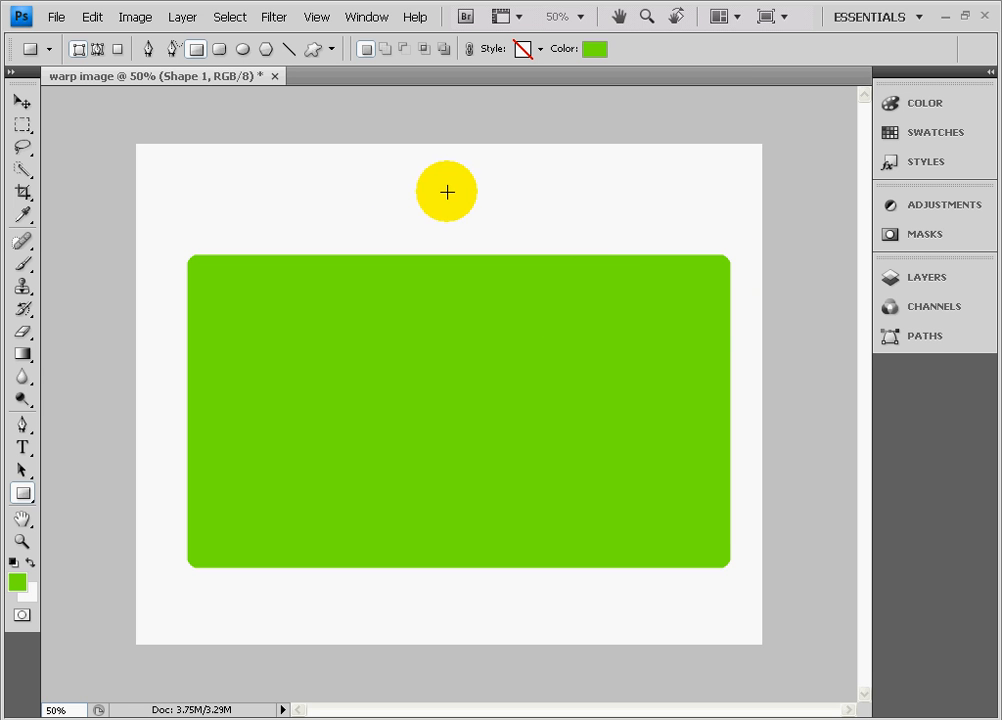
# Step: Load the rounded rectangle as a selection and subtract its upper part with the Rectangular Marquee, leaving roughly the lower half selected
pyautogui.click(909, 285)
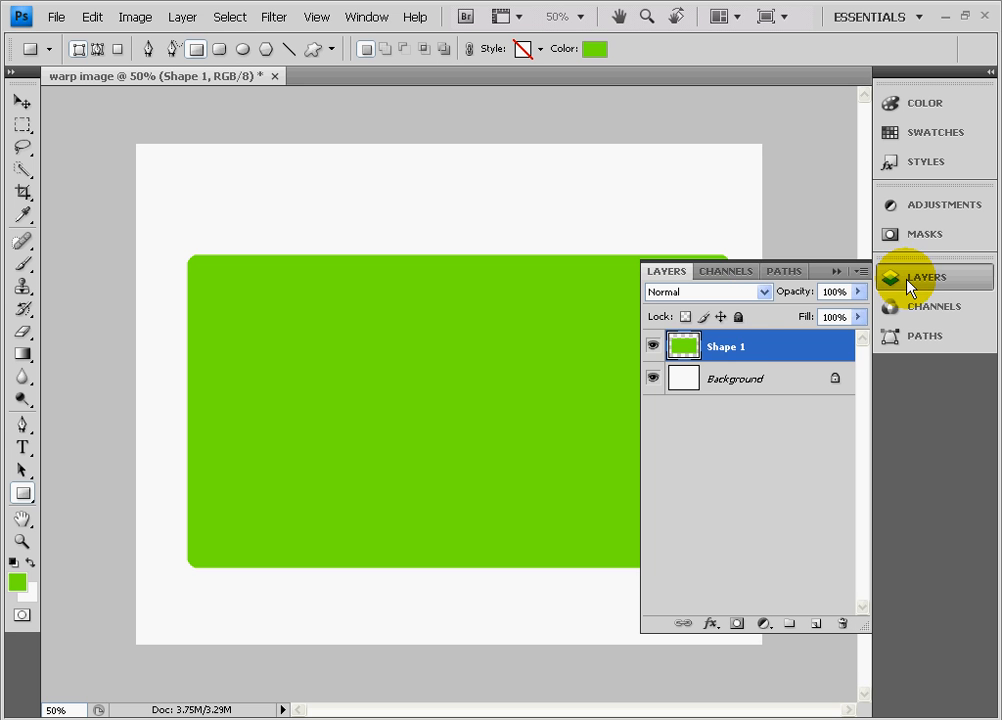
pyautogui.keyDown('ctrl'); pyautogui.click(684, 346); pyautogui.keyUp('ctrl')
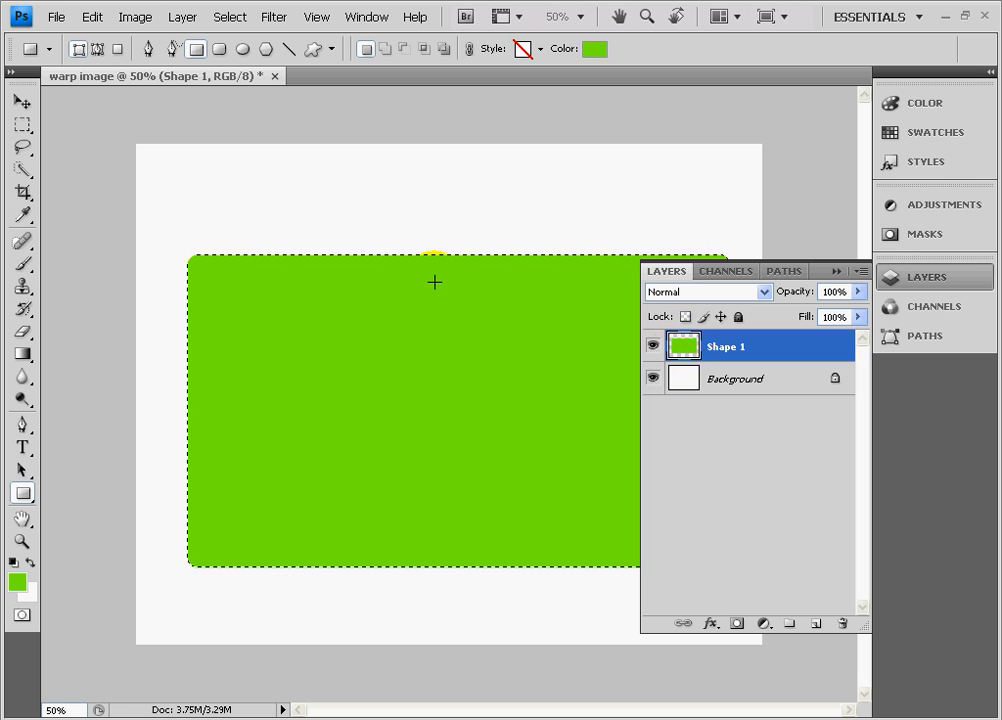
pyautogui.click(835, 271)
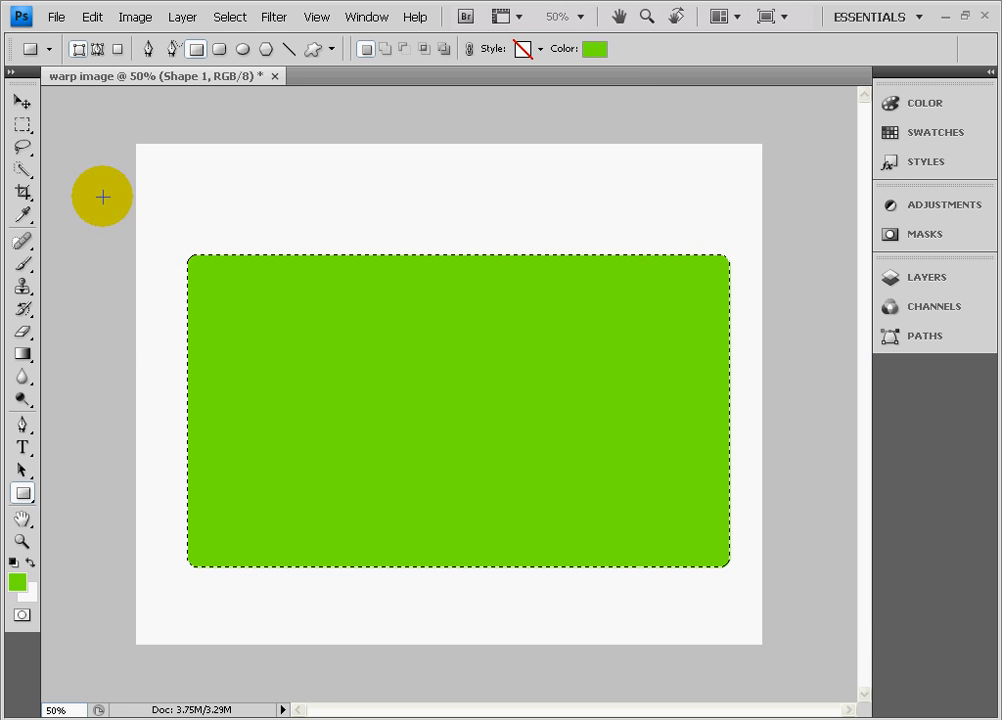
pyautogui.click(22, 126)
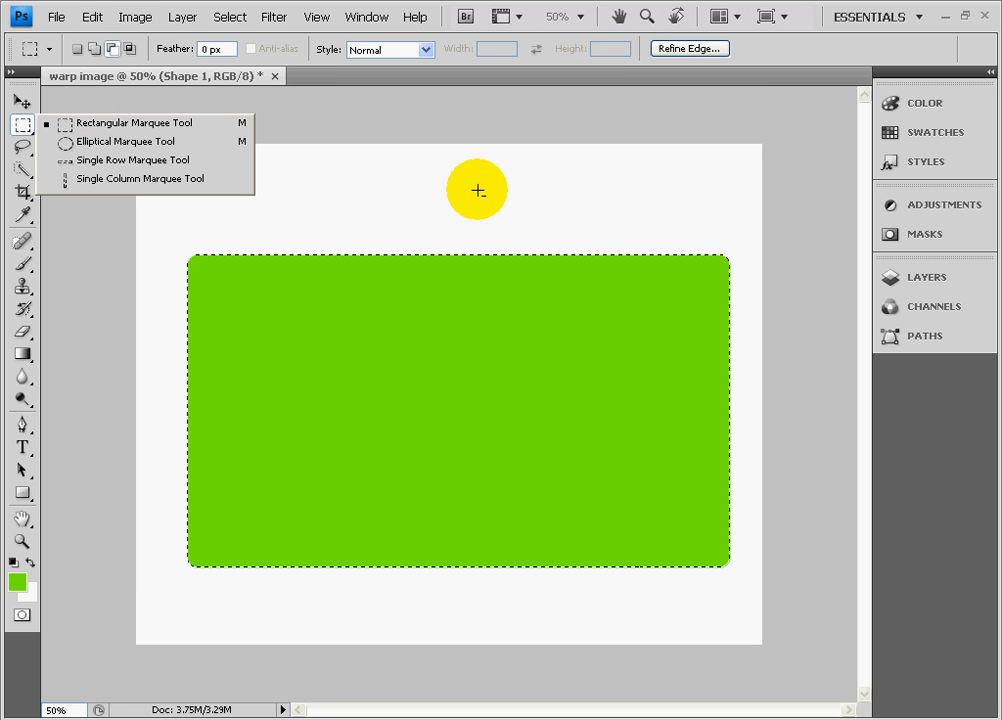
pyautogui.click(418, 123)
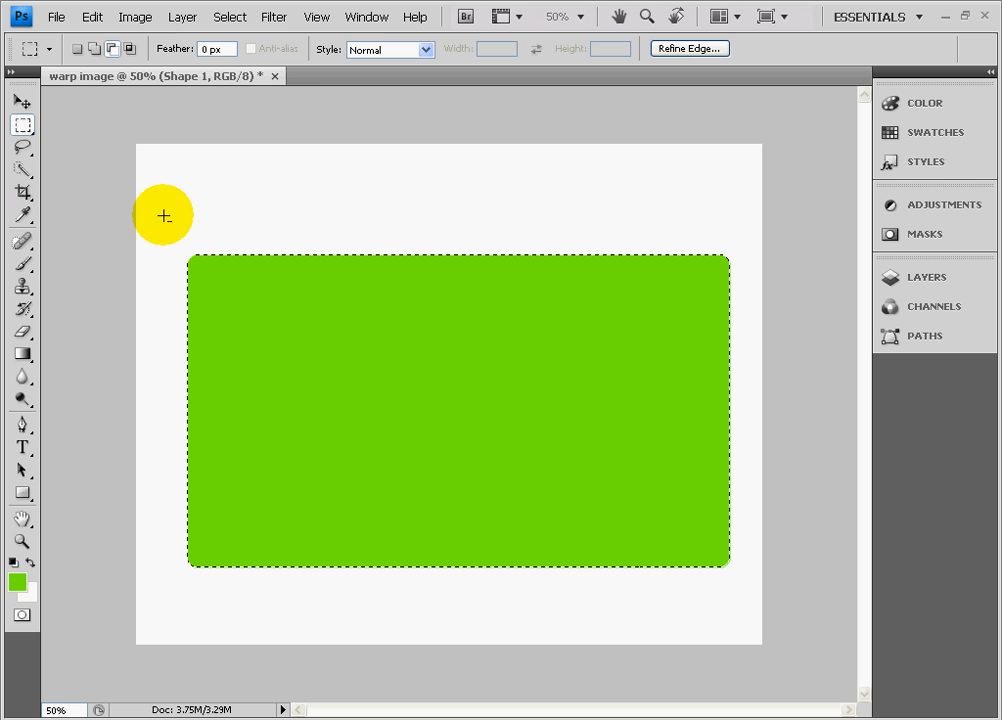
pyautogui.moveTo(159, 215); pyautogui.dragTo(758, 391)
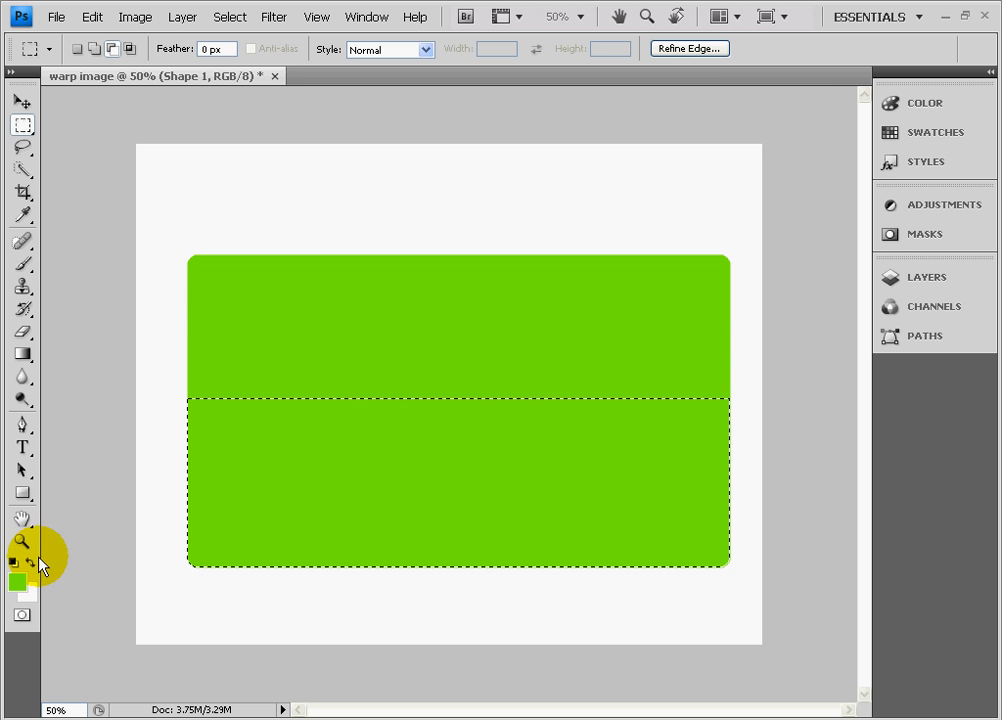
# Step: Set the foreground color to a slightly darker shade of the same green
pyautogui.click(17, 581)
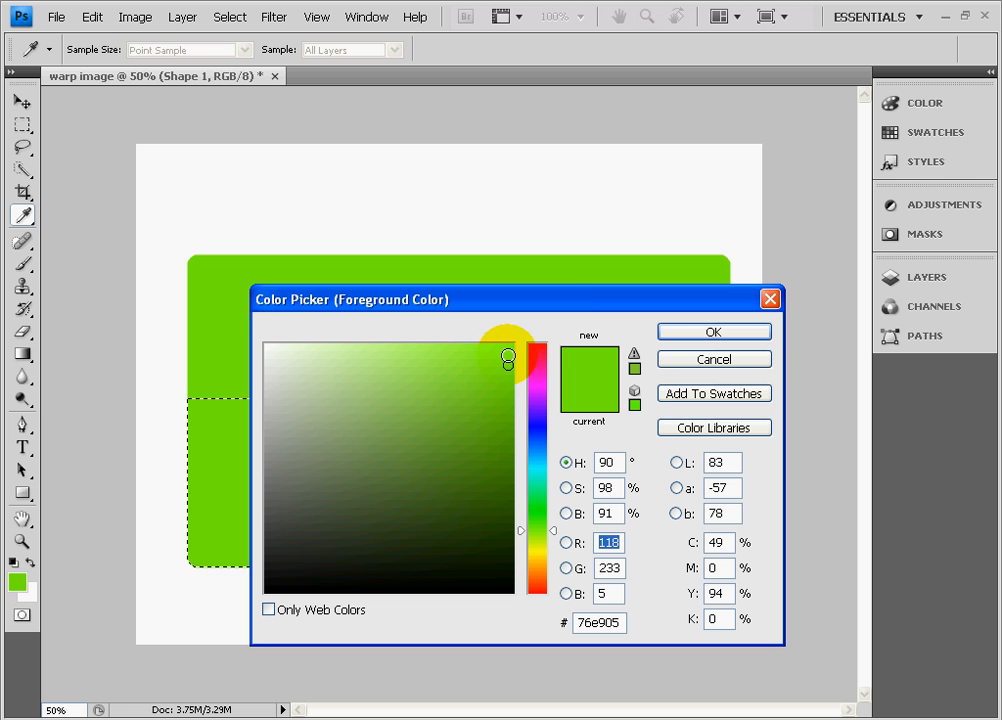
pyautogui.click(509, 386)
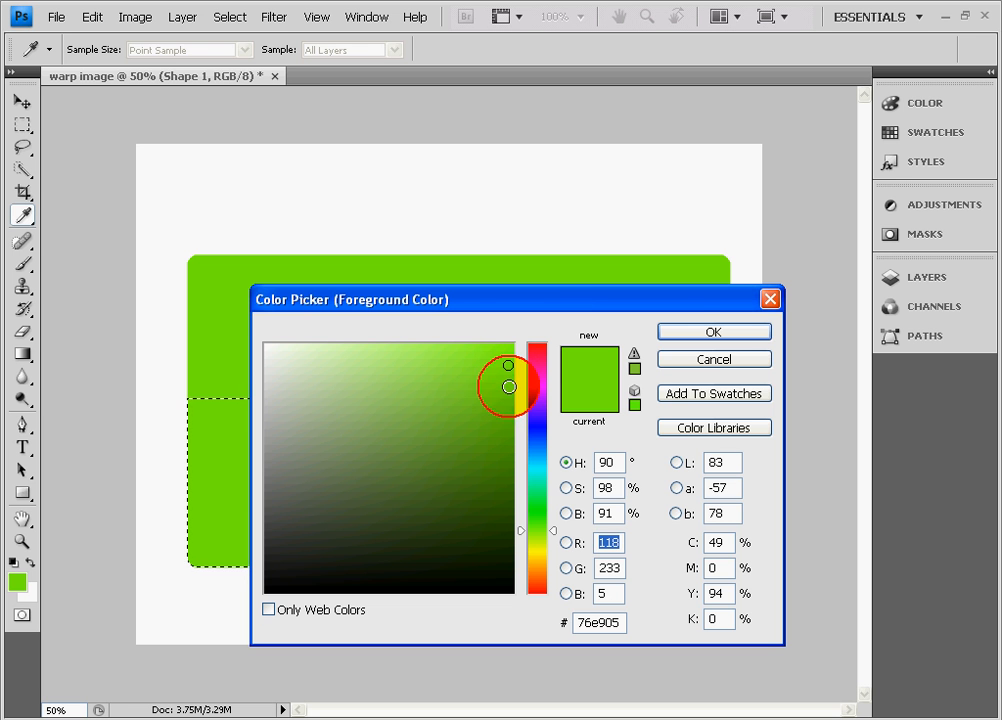
pyautogui.click(690, 336)
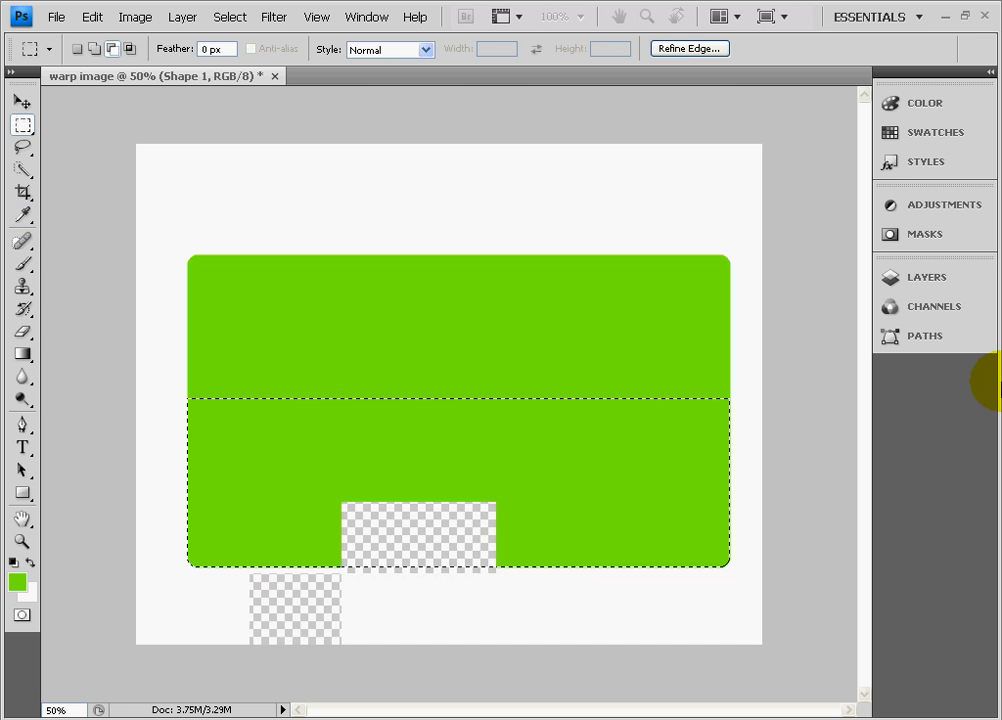
# Step: Add a new empty layer above the rectangle's layer, keeping the lower-half selection active
pyautogui.click(951, 292)
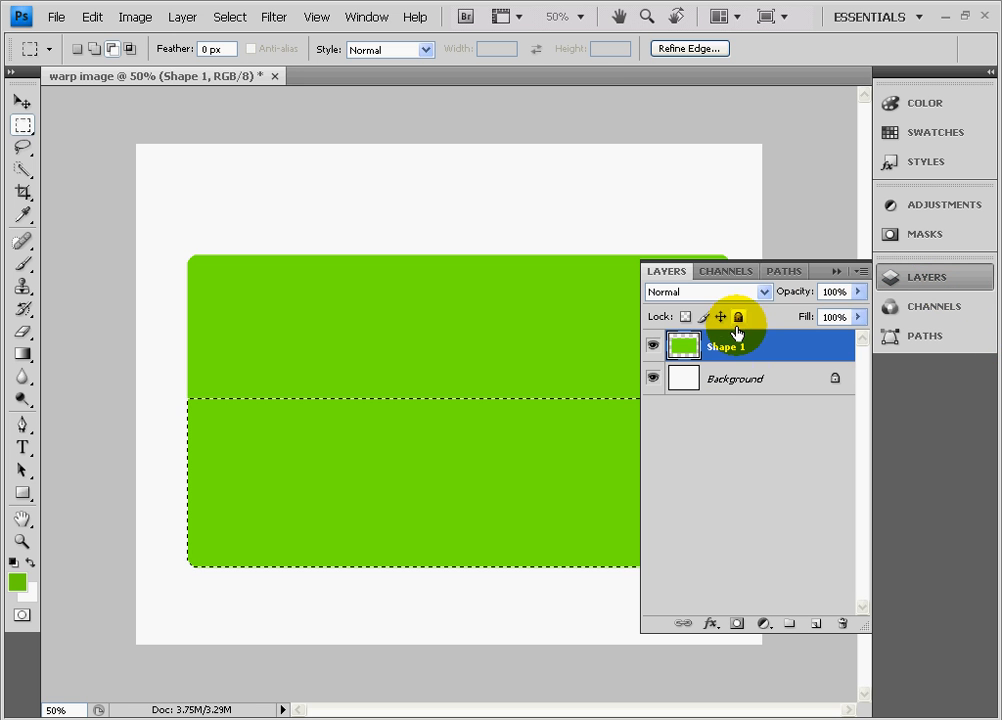
pyautogui.click(815, 620)
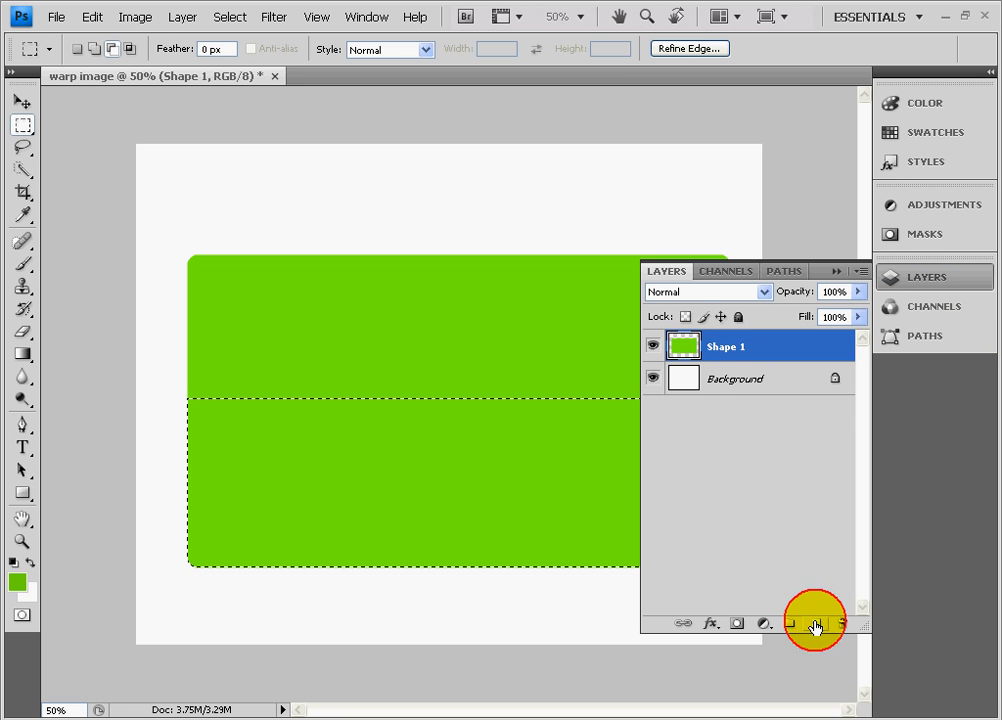
pyautogui.click(837, 272)
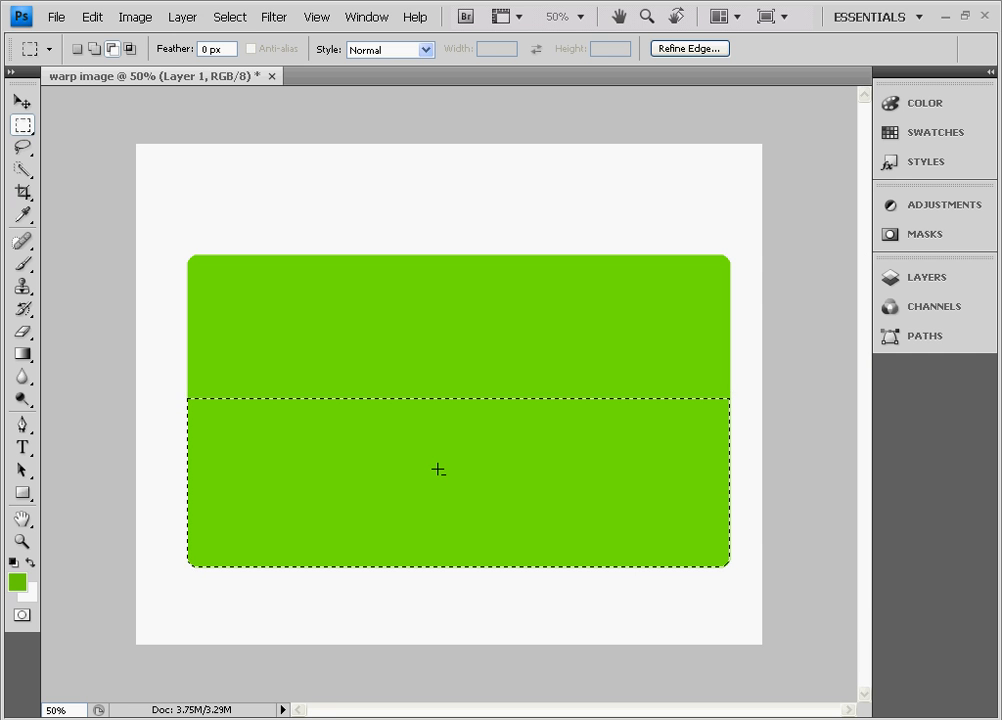
# Step: Fill the selected lower half with the darker green foreground color using the Paint Bucket, and deselect
pyautogui.click(22, 354)
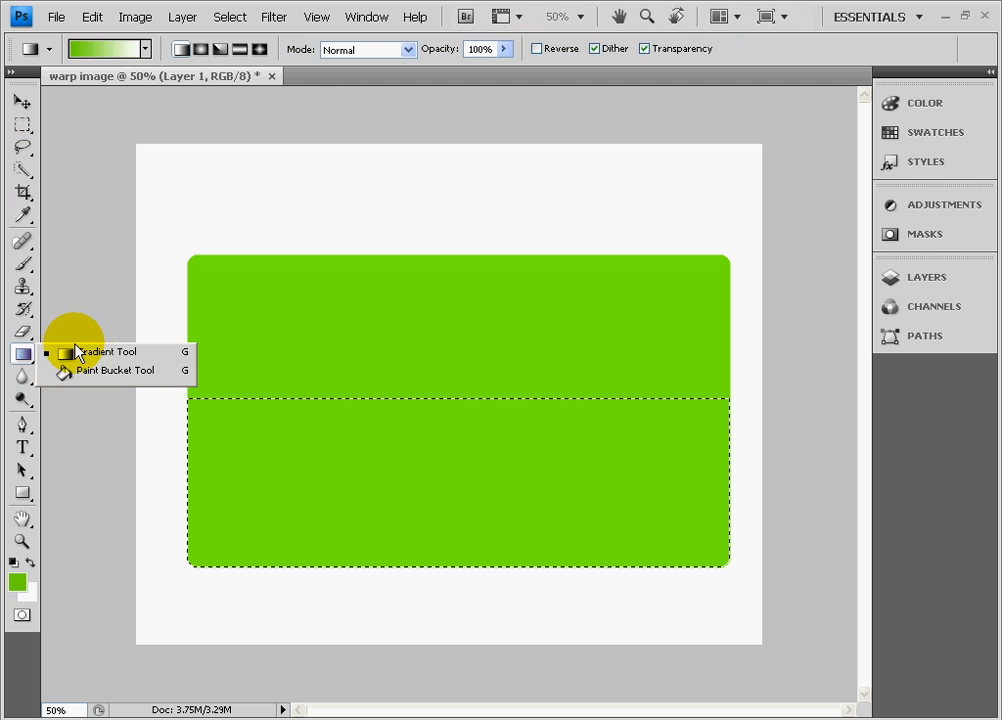
pyautogui.click(85, 356)
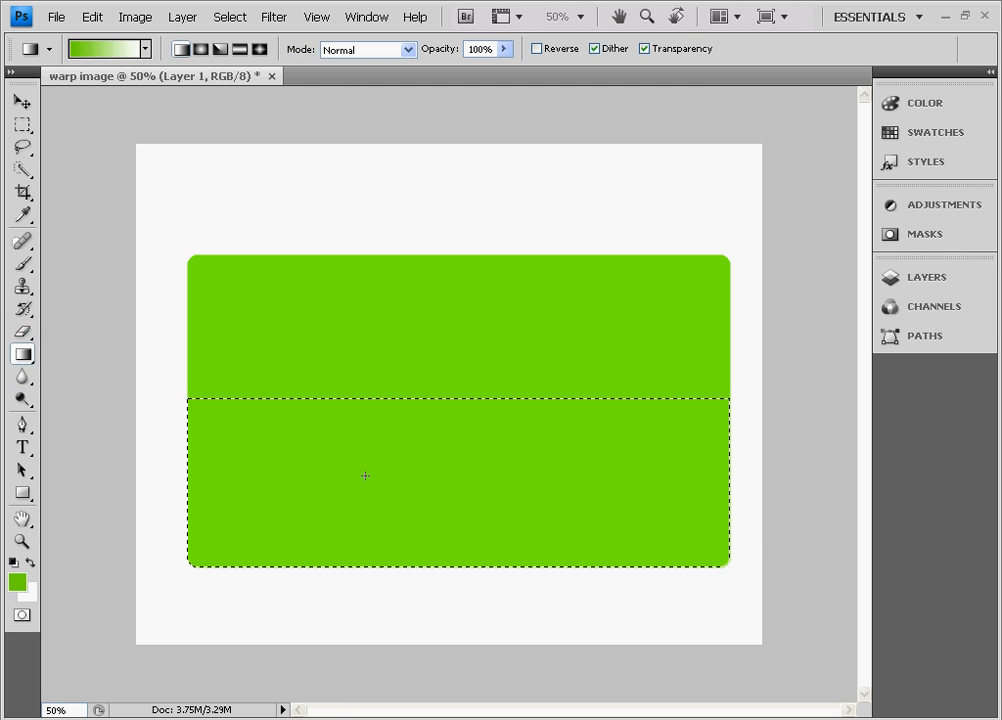
pyautogui.moveTo(22, 353)
pyautogui.mouseDown()
pyautogui.moveTo(50, 364)
pyautogui.moveTo(94, 352)
pyautogui.mouseUp()
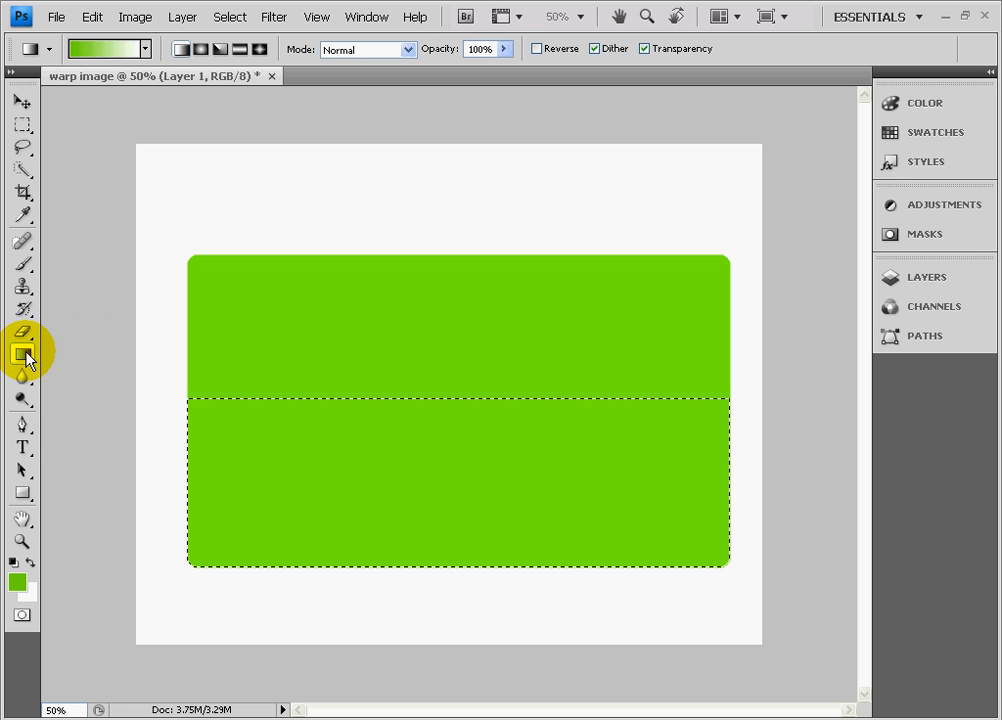
pyautogui.moveTo(27, 358)
pyautogui.mouseDown()
pyautogui.moveTo(20, 353)
pyautogui.moveTo(88, 383)
pyautogui.moveTo(120, 376)
pyautogui.mouseUp()
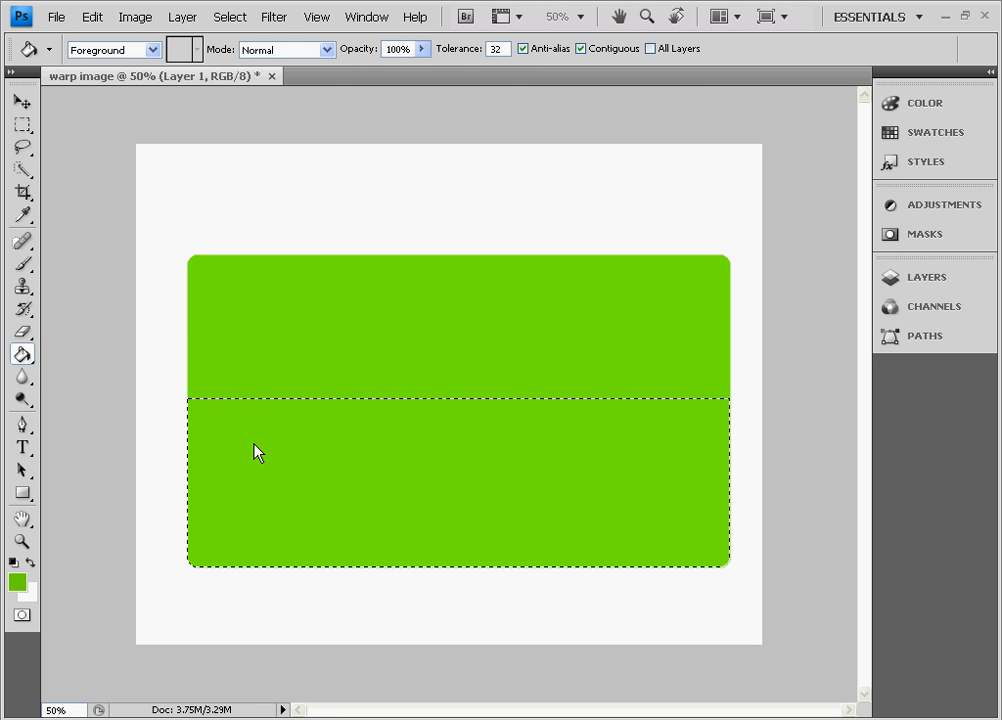
pyautogui.click(324, 461)
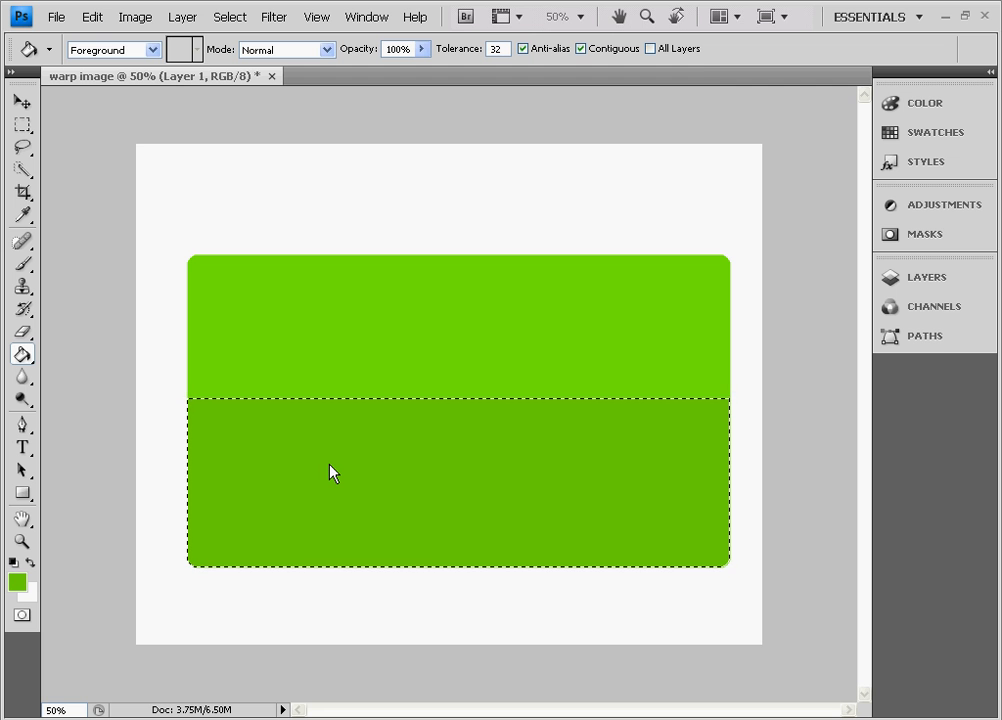
pyautogui.hotkey('ctrl', 'd')
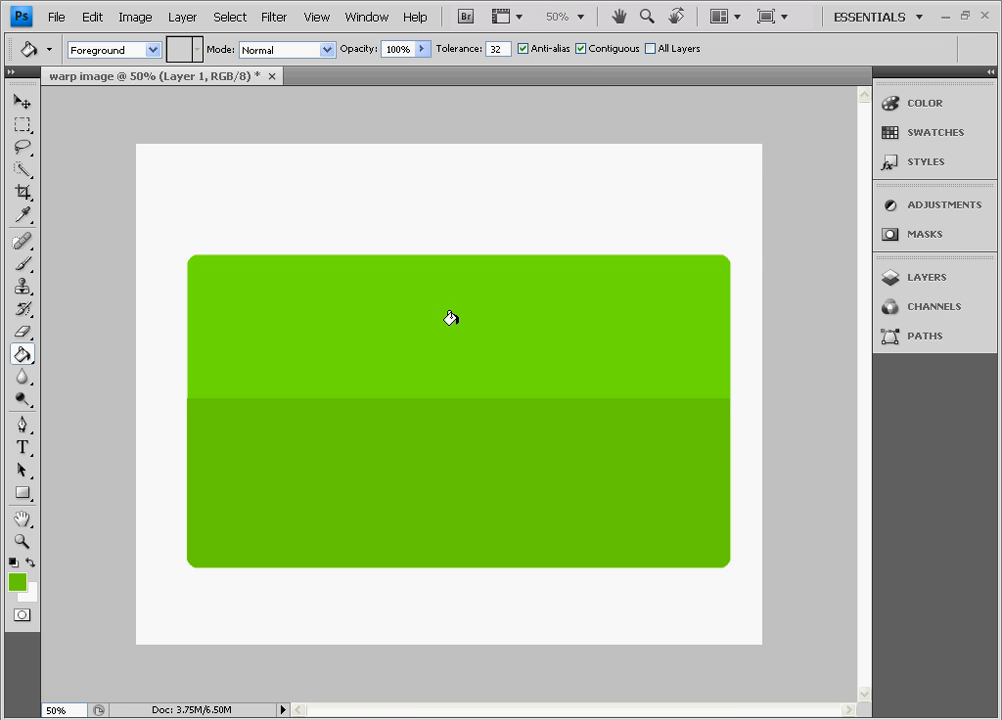
# Step: Merge Layer 1 and Shape 1 into a single layer, keeping the Background separate
pyautogui.click(127, 264)
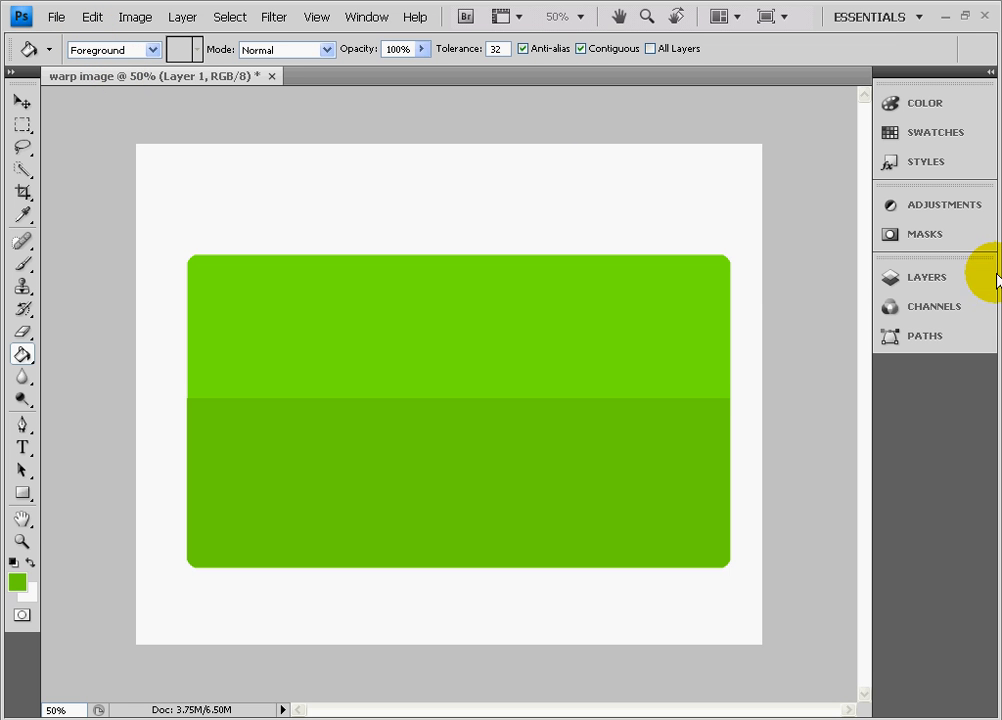
pyautogui.click(930, 280)
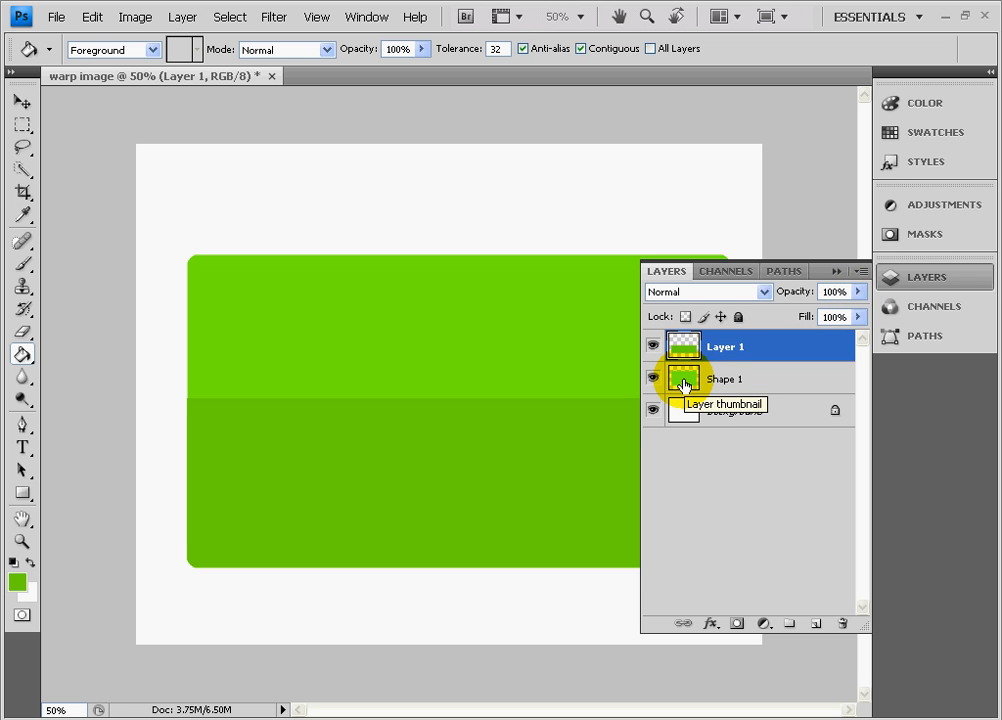
pyautogui.keyDown('shift'); pyautogui.click(684, 384); pyautogui.keyUp('shift')
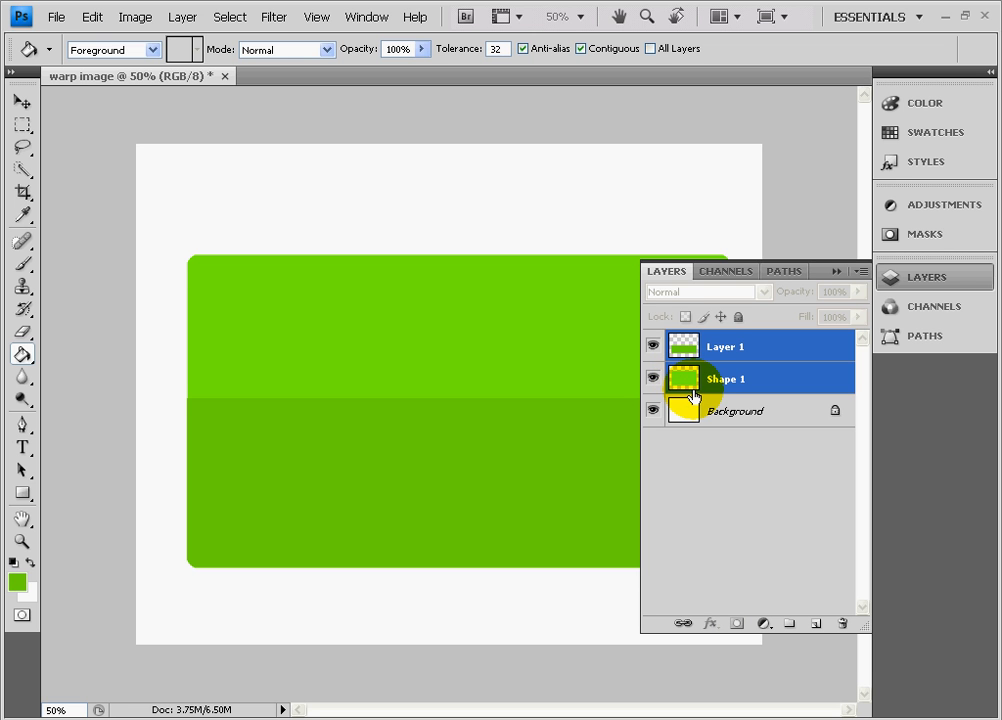
pyautogui.hotkey('ctrl', 'e')
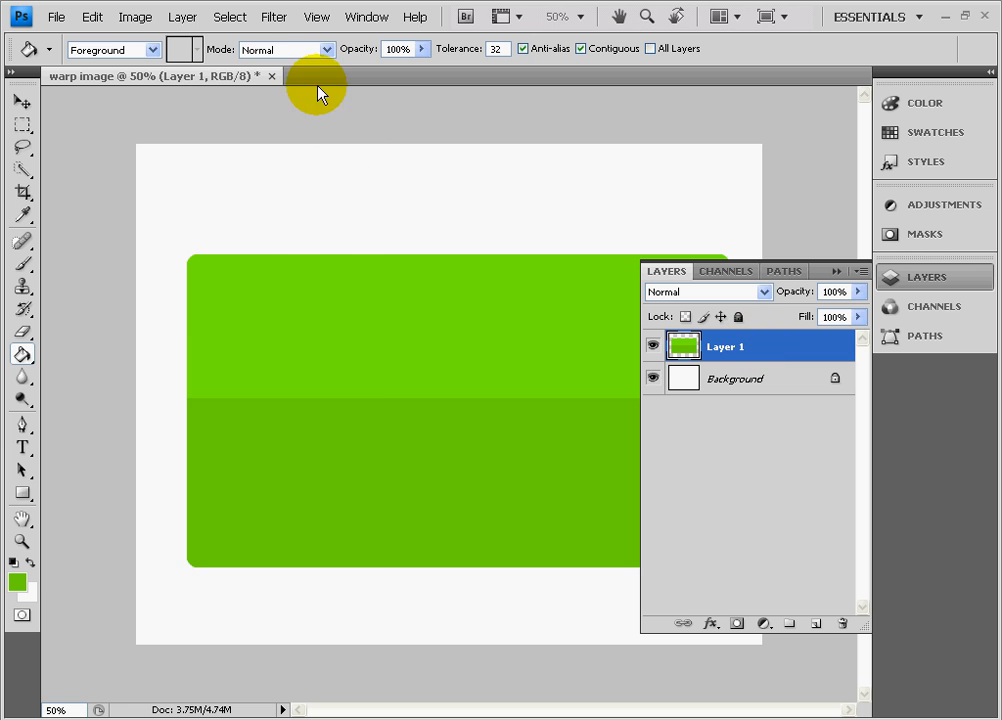
pyautogui.click(180, 20)
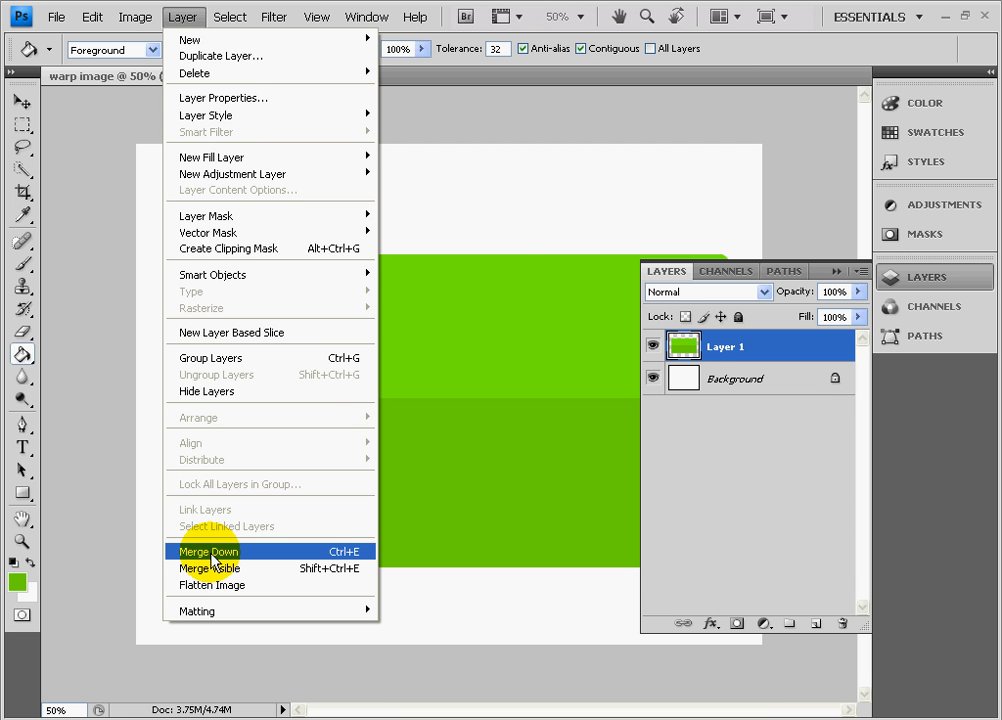
pyautogui.click(526, 286)
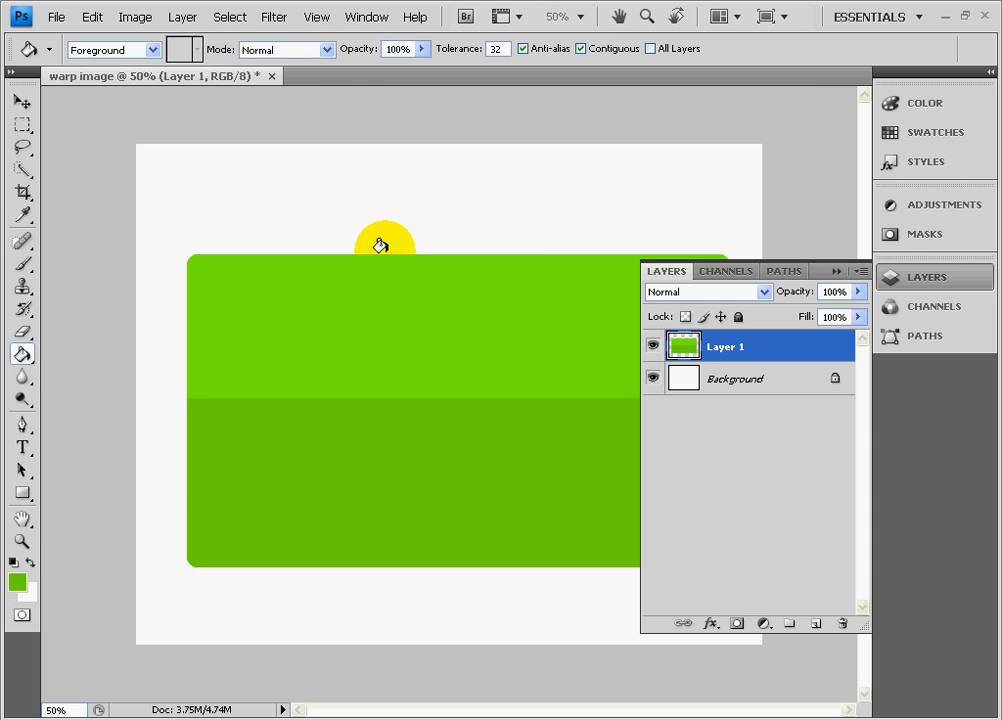
# Step: Start a custom Warp on the merged layer, raising both upper corners and bulging the lower part of the right edge outward
pyautogui.click(92, 20)
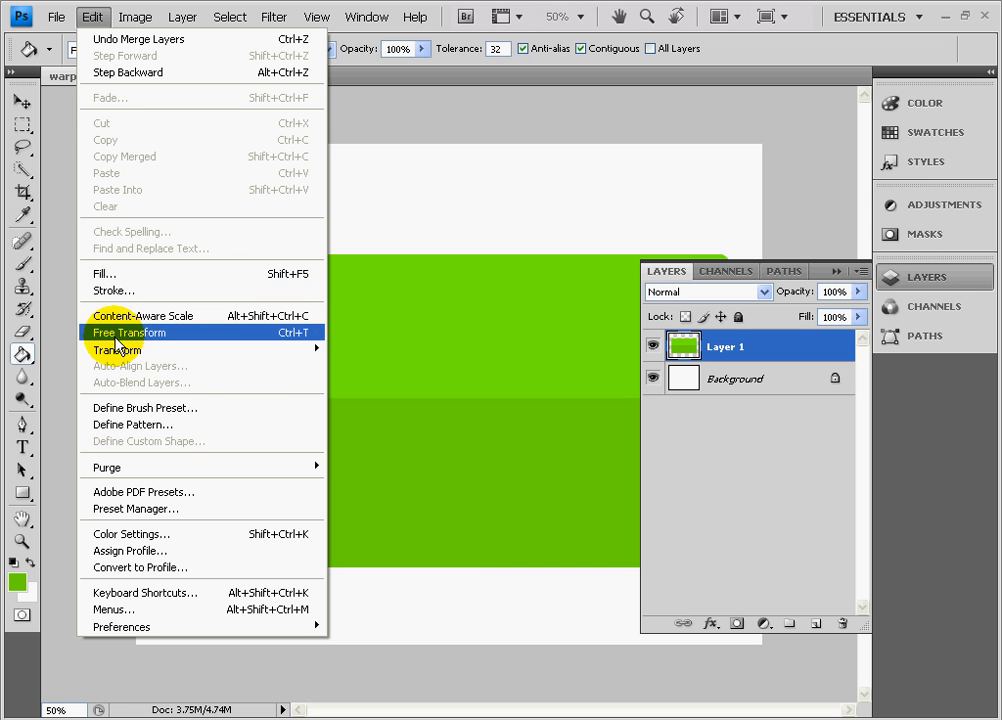
pyautogui.moveTo(131, 350)
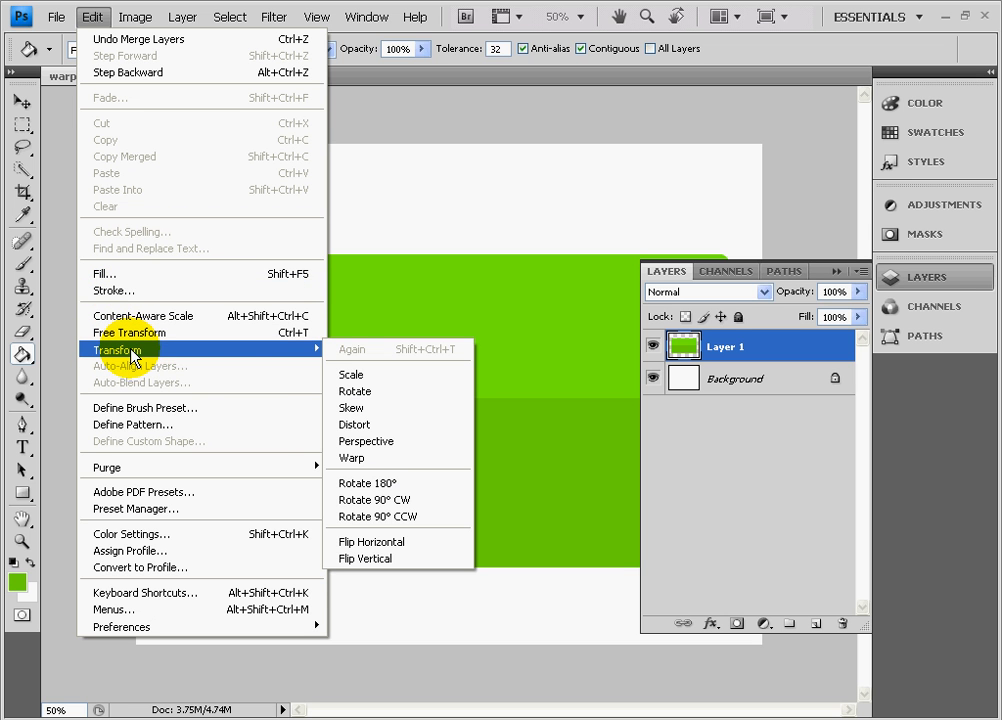
pyautogui.click(356, 462)
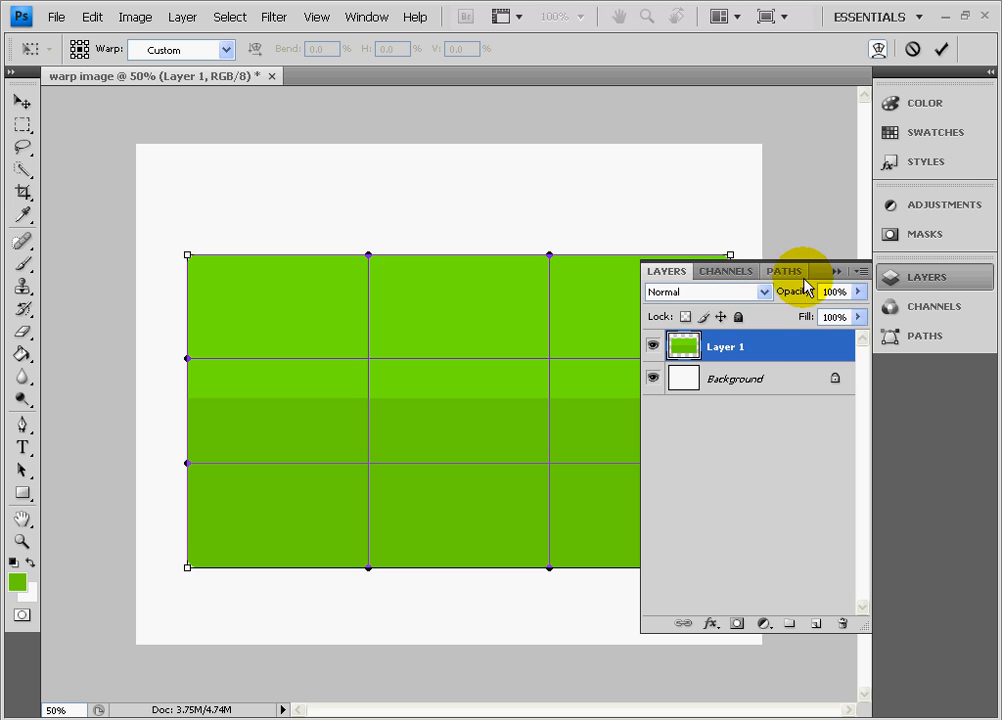
pyautogui.click(835, 272)
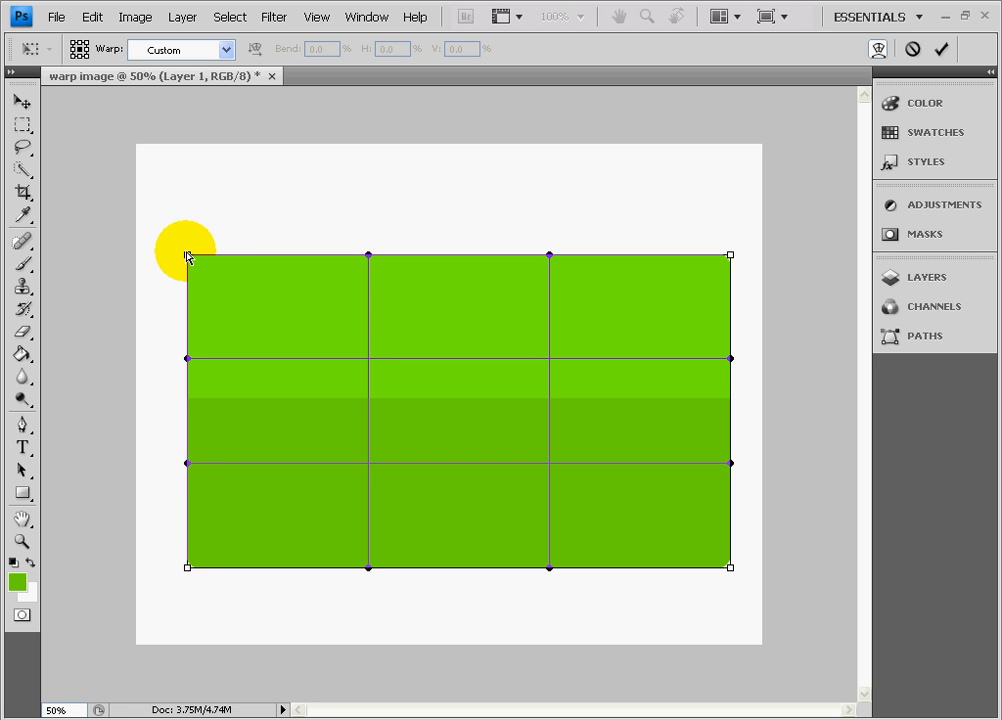
pyautogui.moveTo(186, 256); pyautogui.dragTo(187, 199)
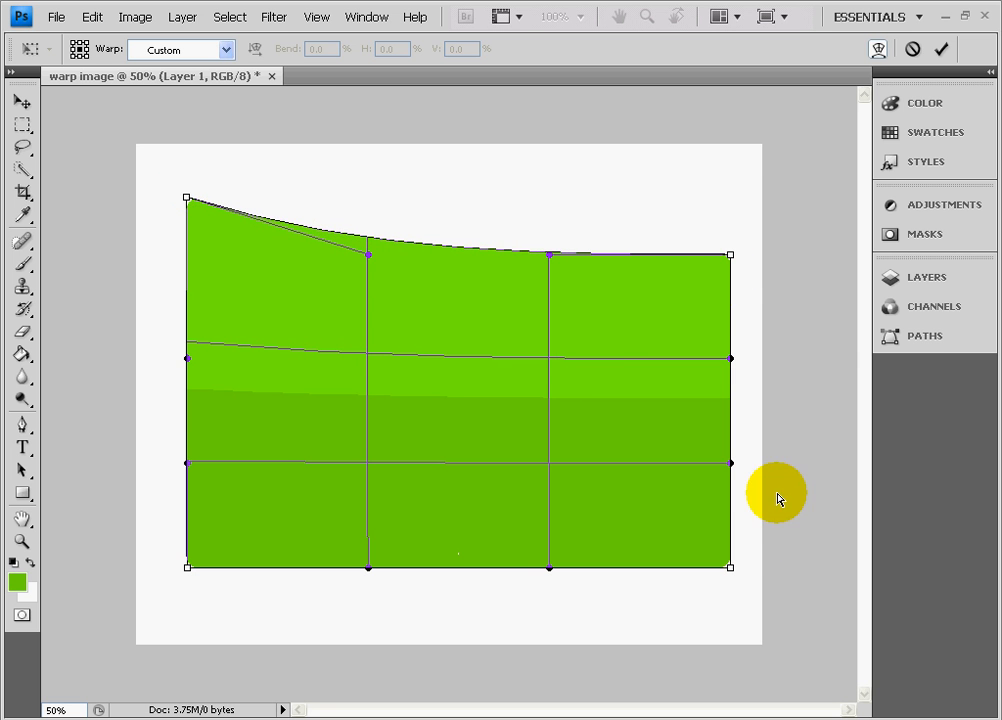
pyautogui.moveTo(731, 463); pyautogui.dragTo(761, 458)
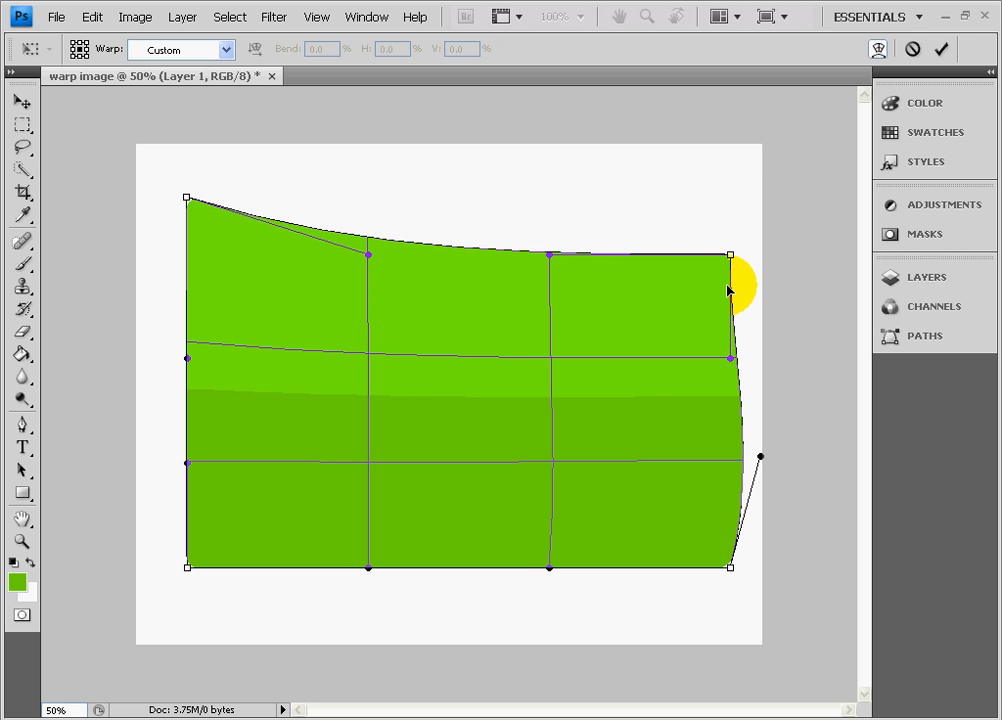
pyautogui.moveTo(728, 253); pyautogui.dragTo(736, 212)
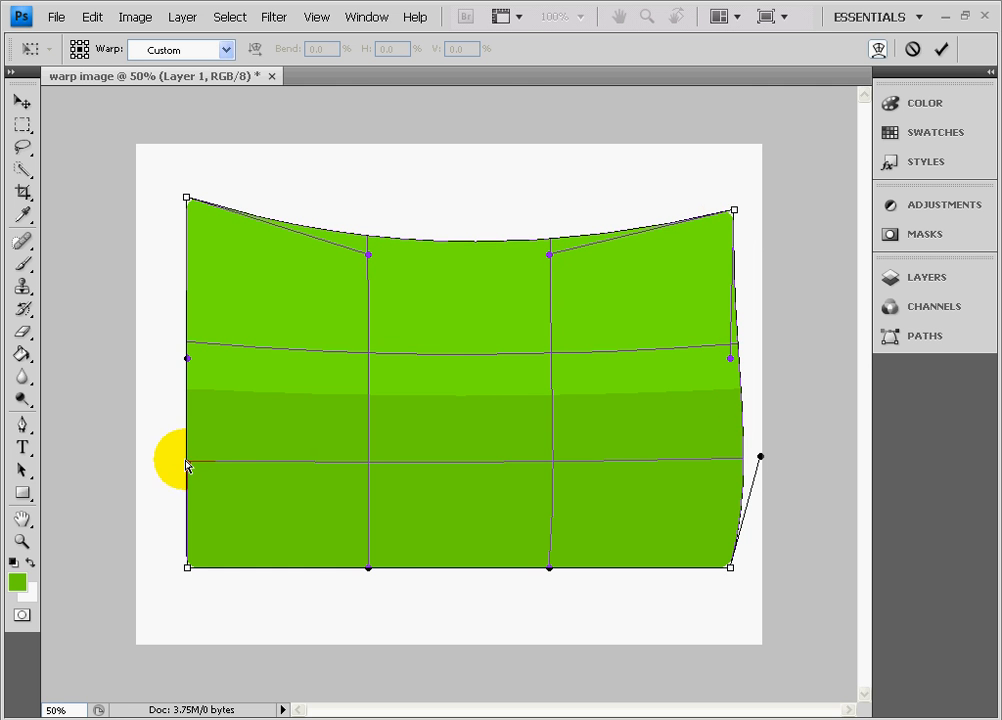
# Step: Curve the warped shape's lower left edge inward, bow its bottom edge downward and make its top edge sag toward the left
pyautogui.moveTo(189, 464); pyautogui.dragTo(284, 483)
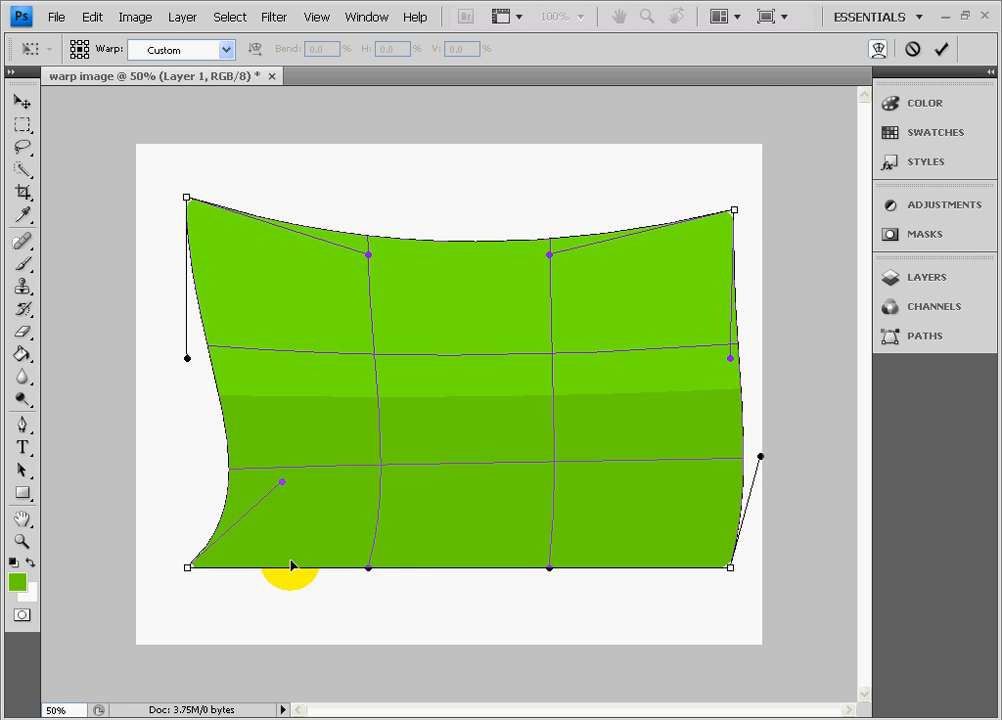
pyautogui.moveTo(369, 567); pyautogui.dragTo(438, 614)
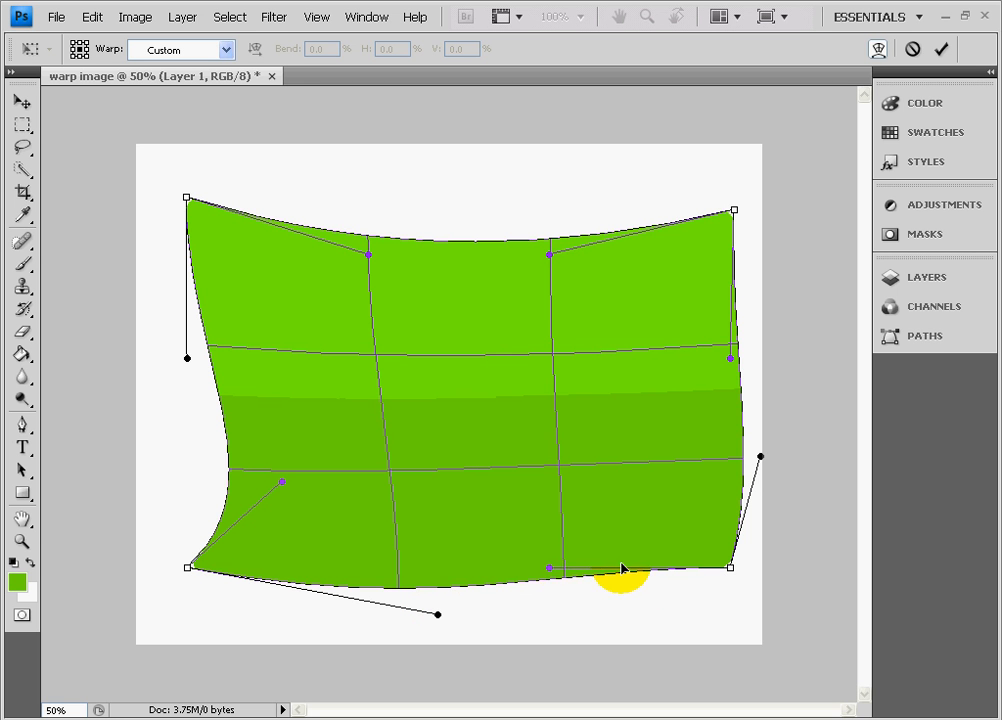
pyautogui.moveTo(549, 571); pyautogui.dragTo(549, 568)
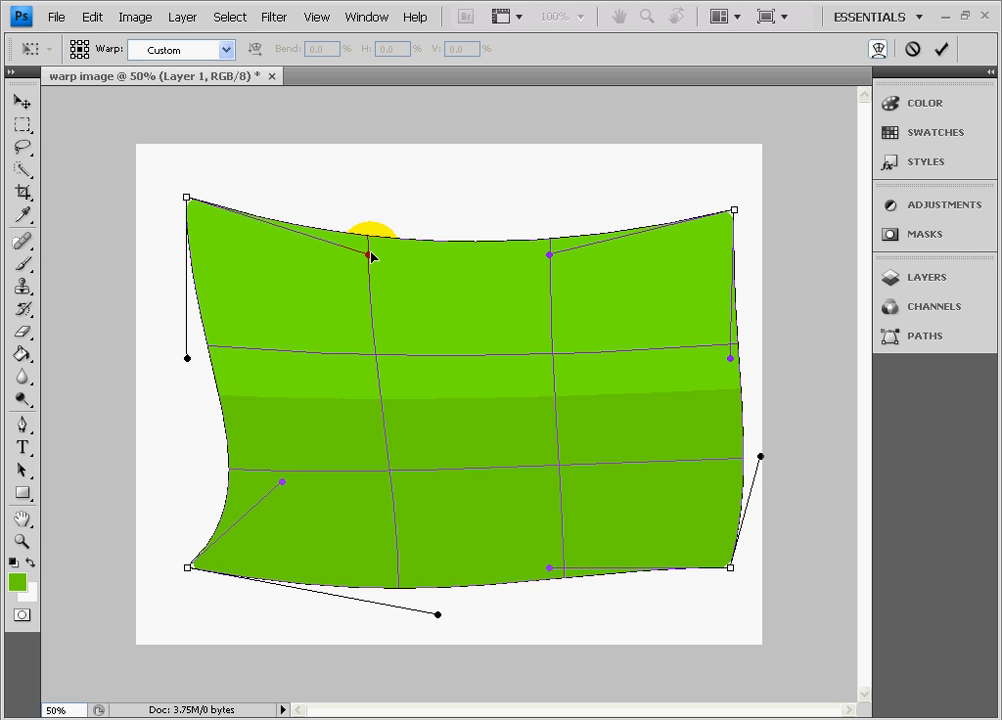
pyautogui.moveTo(370, 256); pyautogui.dragTo(330, 347)
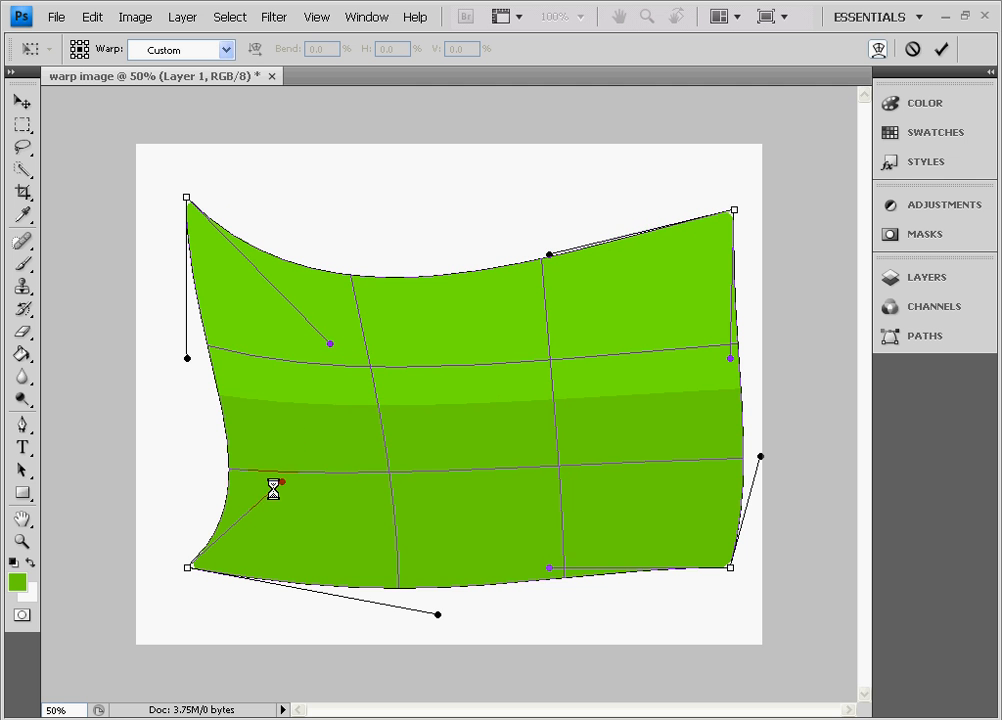
pyautogui.moveTo(287, 487); pyautogui.dragTo(300, 508)
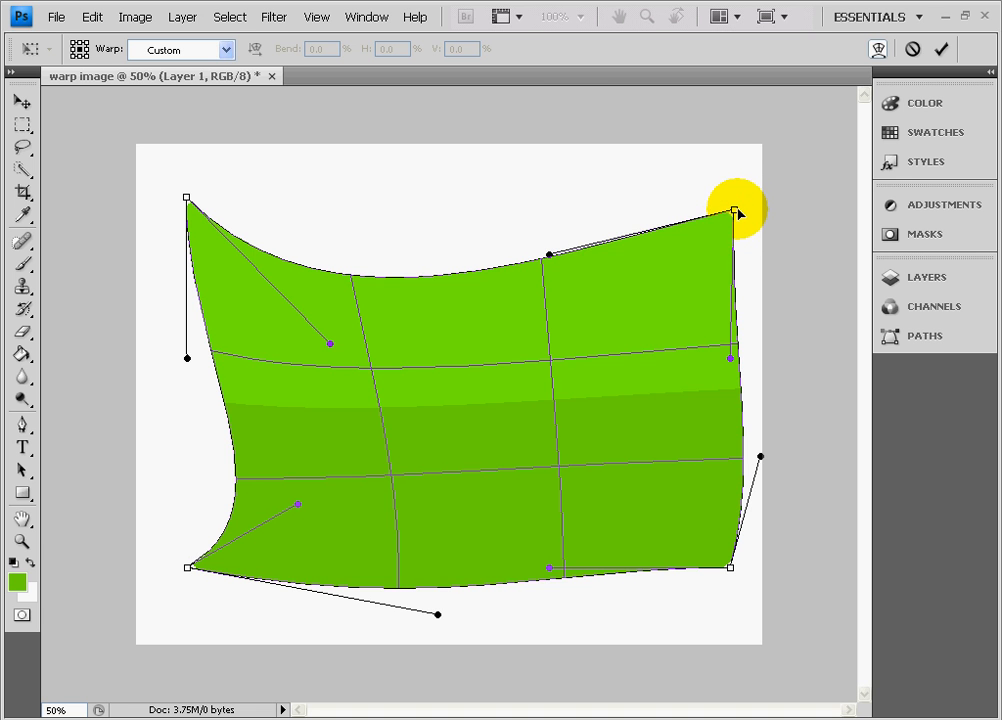
# Step: Raise the upper-right corner slightly more, bulge the lower right edge further outward and apply the warp
pyautogui.moveTo(737, 213); pyautogui.dragTo(739, 195)
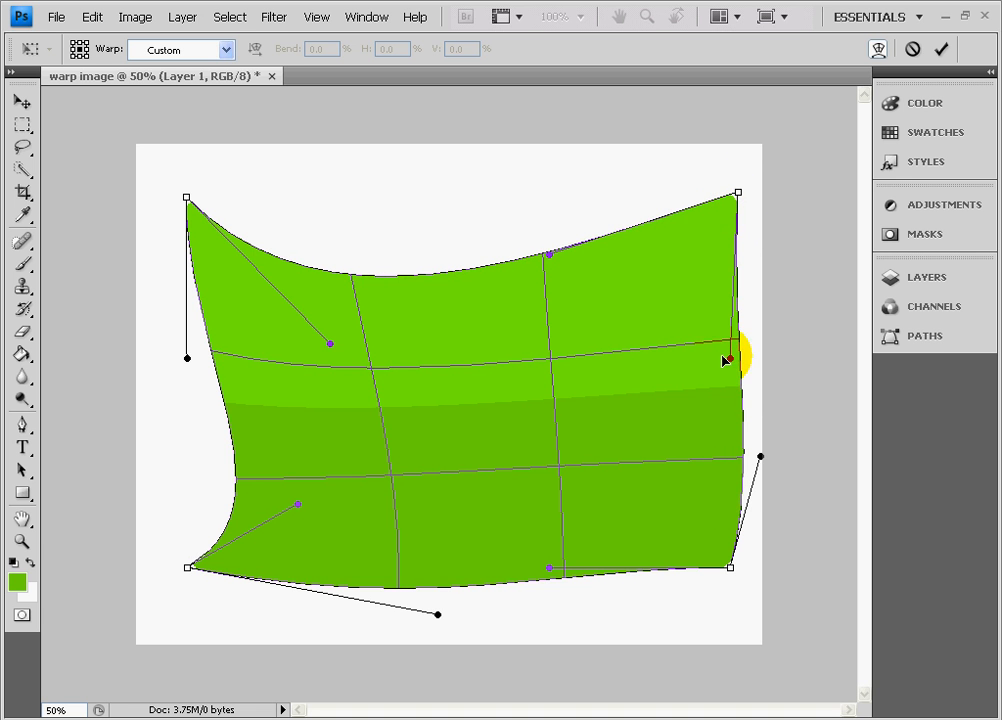
pyautogui.moveTo(760, 458); pyautogui.dragTo(782, 512)
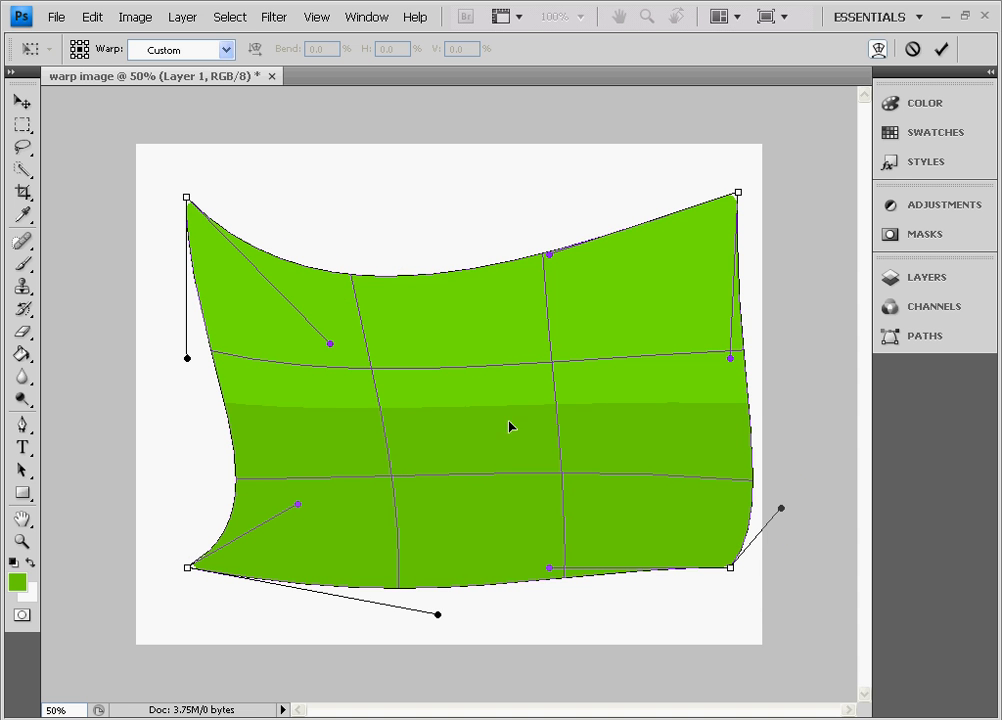
pyautogui.click(21, 101)
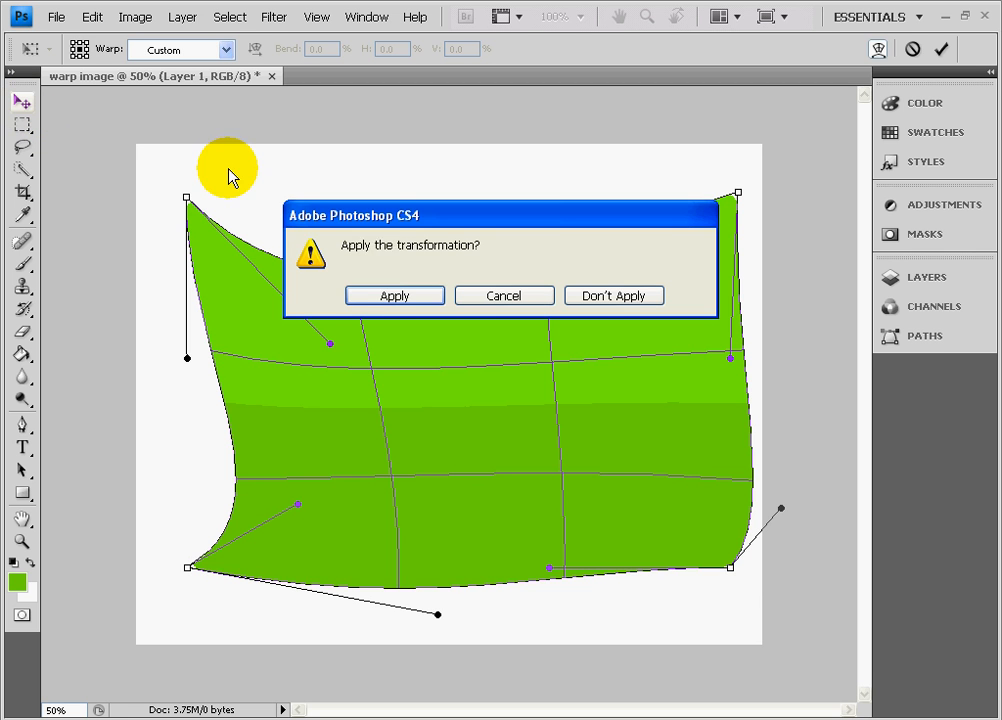
pyautogui.click(372, 296)
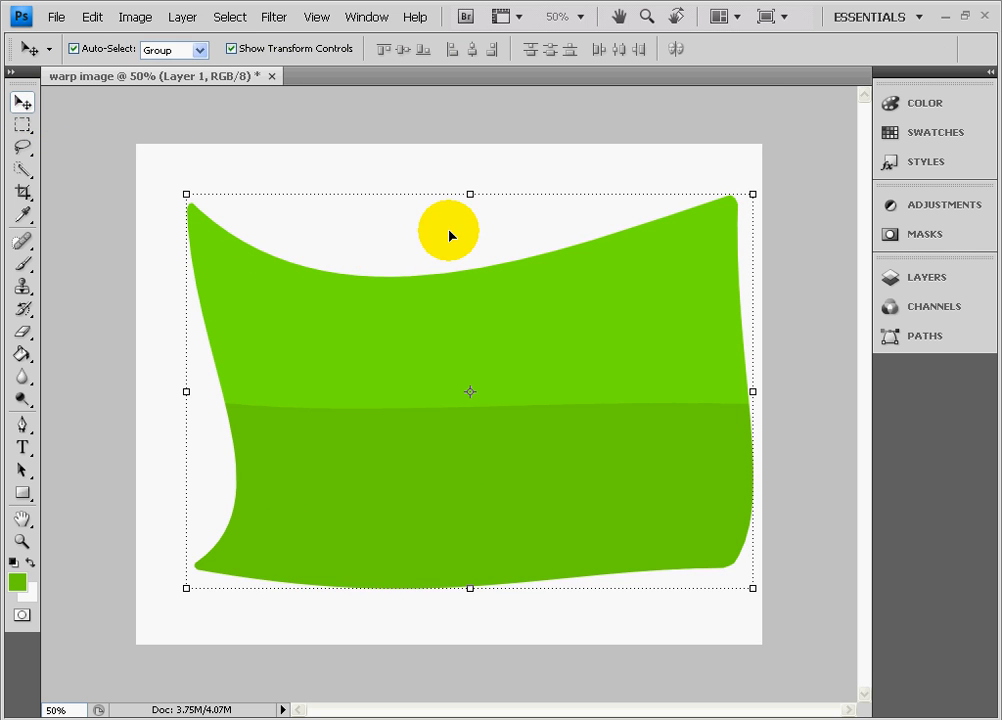
# Step: Turn off the transform controls and move the warped shape slightly up and to the left on the canvas
pyautogui.click(231, 48)
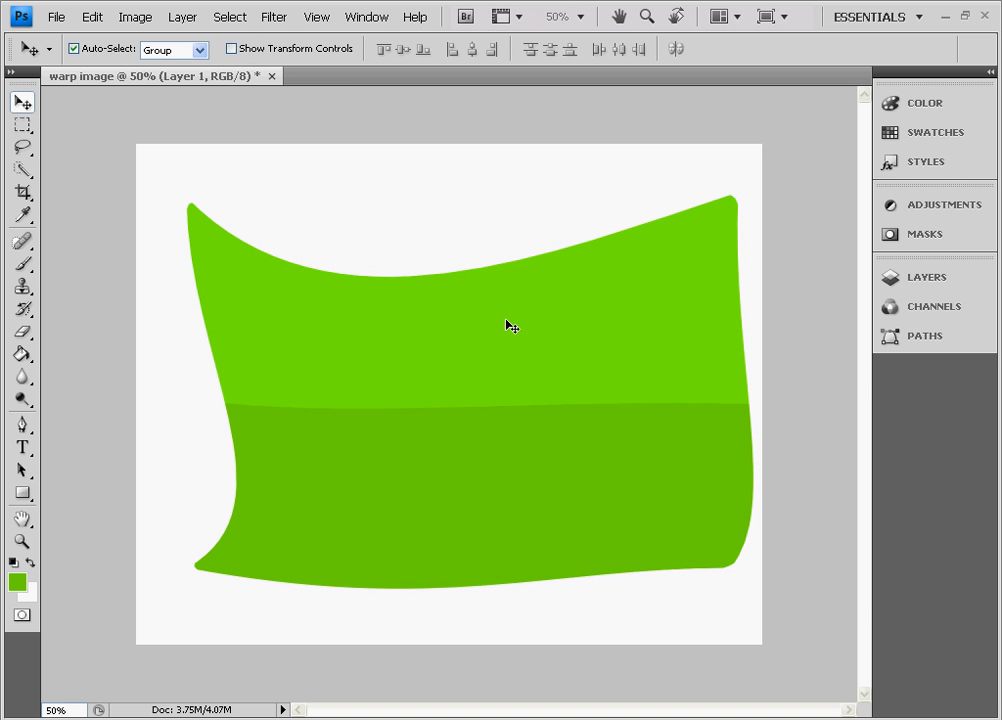
pyautogui.moveTo(505, 338); pyautogui.dragTo(461, 305)
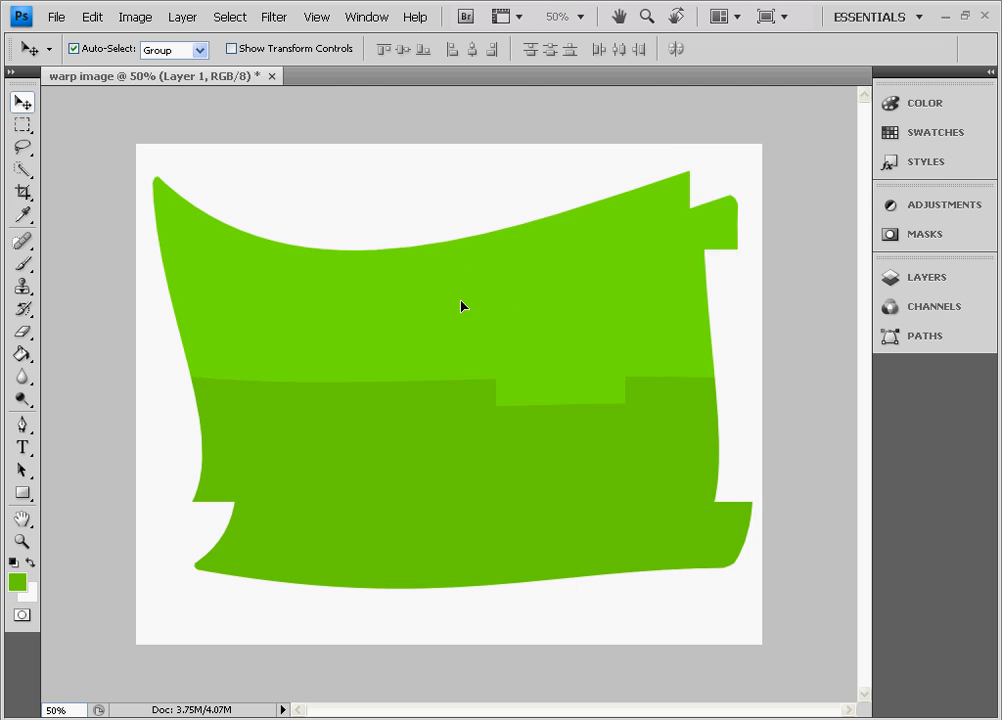